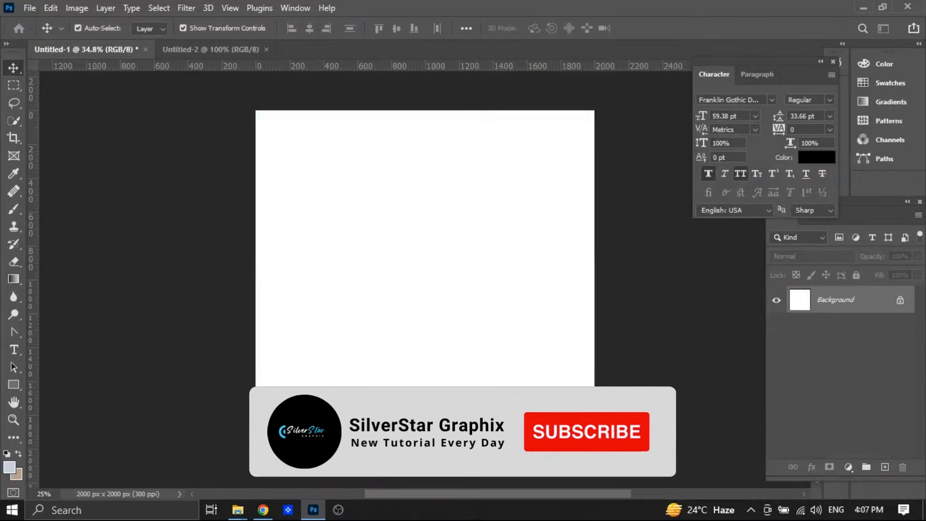
Add a text layer with the letter "S" in Franklin Gothic Demi at 59.38 pt
{"action": "scroll", "coordinate": [470, 358], "scroll_direction": "up", "scroll_amount": 2}
{"action": "scroll", "coordinate": [471, 359], "scroll_direction": "down", "scroll_amount": 1}
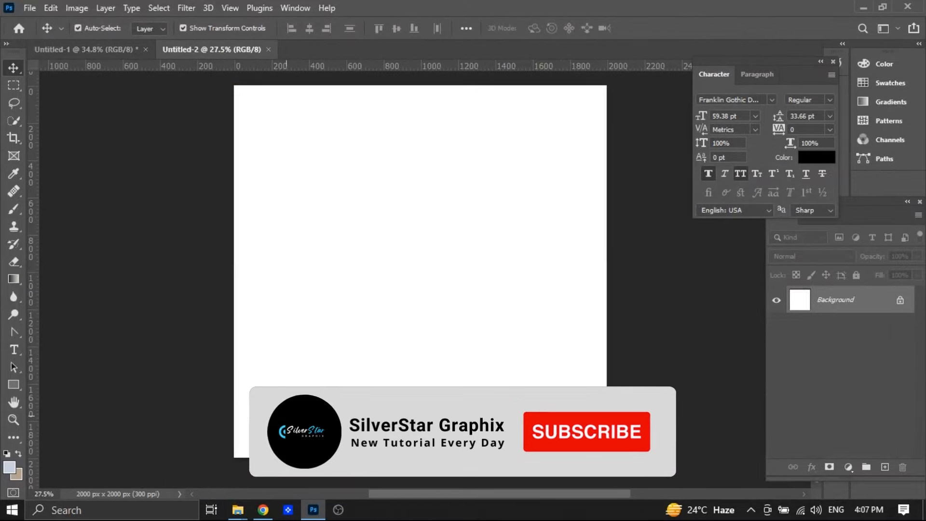
{"action": "left_click", "coordinate": [15, 350]}
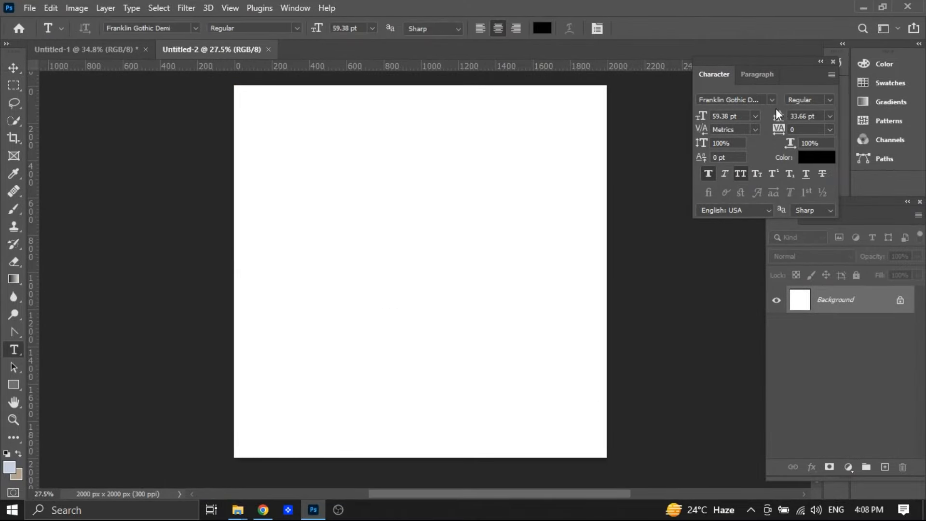
{"action": "left_click", "coordinate": [772, 100]}
{"action": "left_click", "coordinate": [723, 167]}
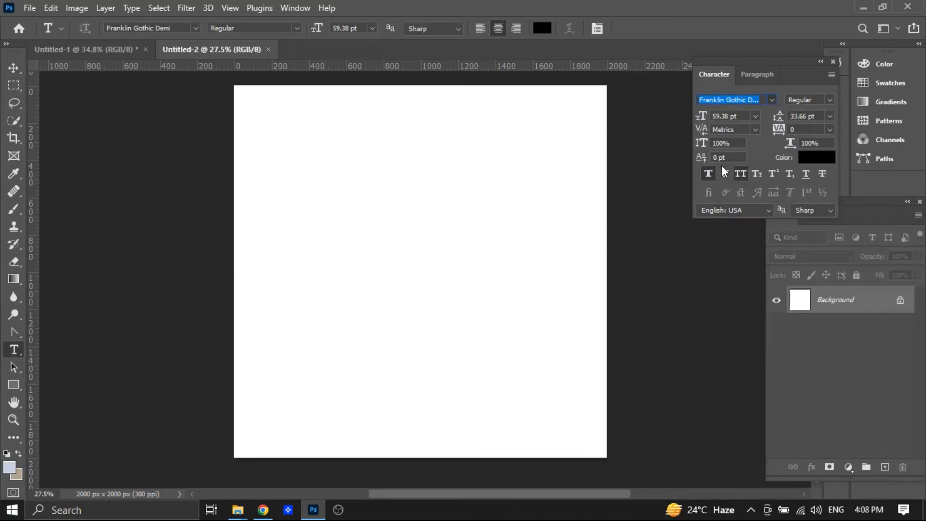
{"action": "left_click", "coordinate": [408, 253]}
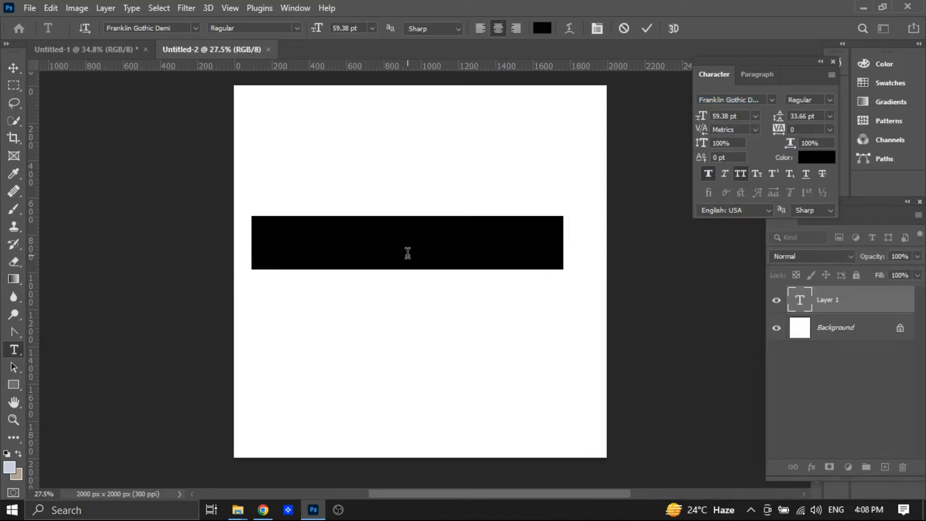
{"action": "type", "text": "S"}
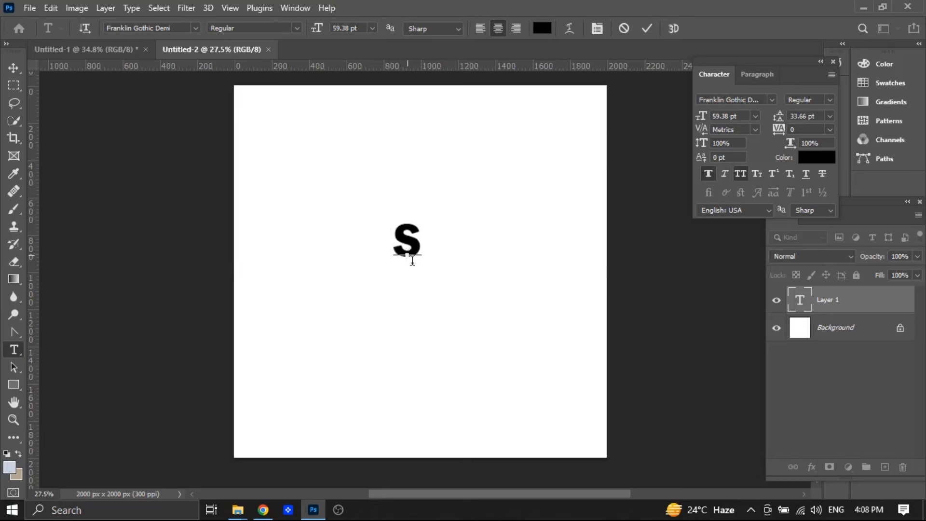
Scale the letter S up to about 307 pt and place it near the canvas centre
{"action": "left_click", "coordinate": [13, 67]}
{"action": "key", "text": "ctrl+t"}
{"action": "left_click_drag", "start_coordinate": [448, 297], "coordinate": [512, 415]}
{"action": "left_click_drag", "start_coordinate": [420, 242], "coordinate": [276, 187]}
{"action": "mouse_move", "coordinate": [477, 281]}
{"action": "left_mouse_down"}
{"action": "mouse_move", "coordinate": [448, 281]}
{"action": "mouse_move", "coordinate": [458, 281]}
{"action": "left_mouse_up"}
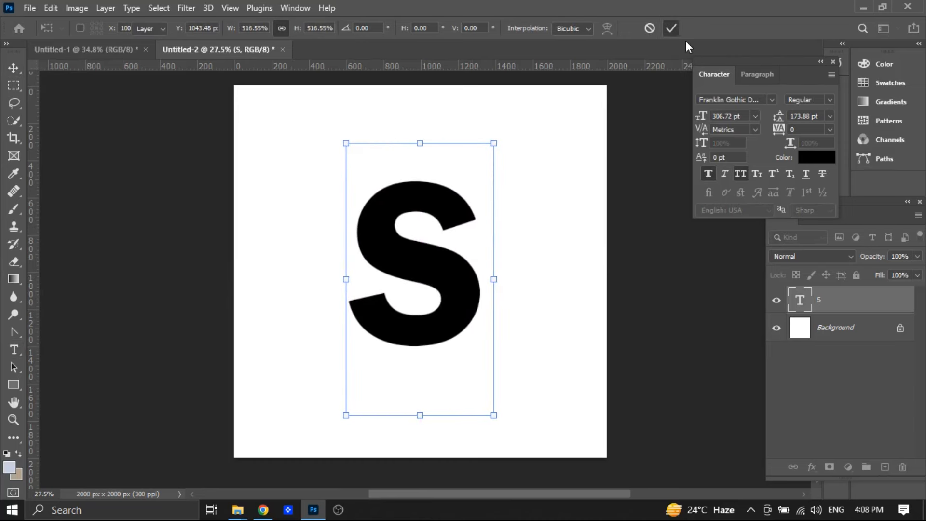
{"action": "left_click", "coordinate": [671, 28]}
Enlarge the S further to about 339 pt and reposition it on the canvas
{"action": "left_click", "coordinate": [829, 100]}
{"action": "left_click", "coordinate": [830, 100]}
{"action": "left_click_drag", "start_coordinate": [480, 345], "coordinate": [527, 435]}
{"action": "left_click_drag", "start_coordinate": [465, 303], "coordinate": [453, 295]}
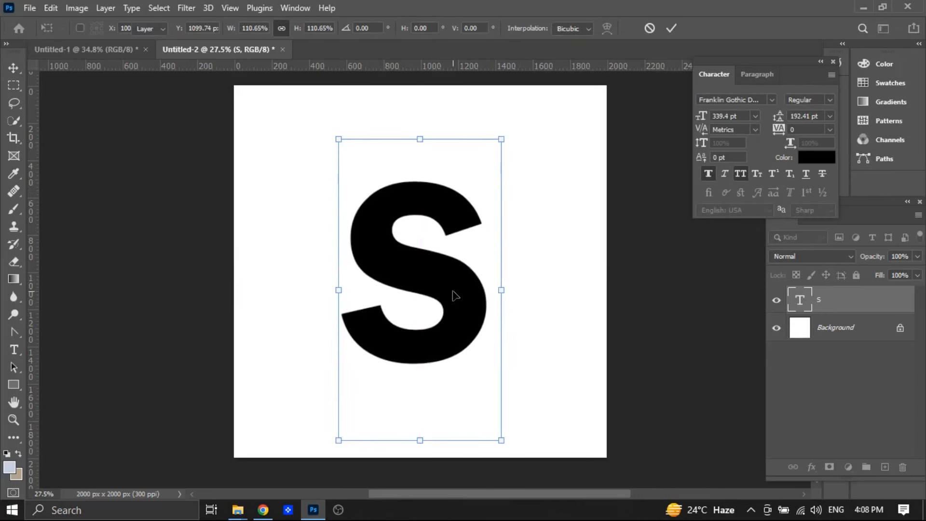
{"action": "key", "text": "Return"}
Place the embedded image observation-urban-building-business-steel from New folder (2) on the Desktop into the document
{"action": "left_click", "coordinate": [30, 7]}
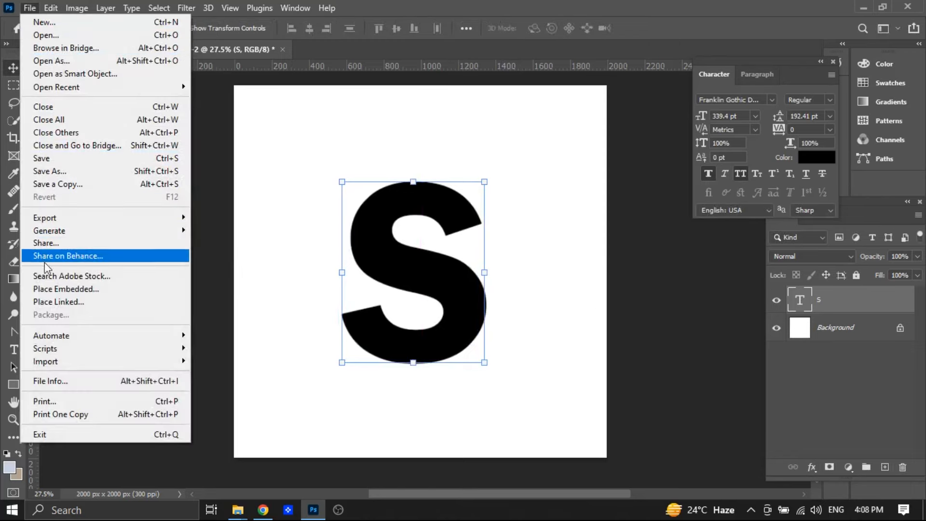
{"action": "left_click", "coordinate": [54, 288]}
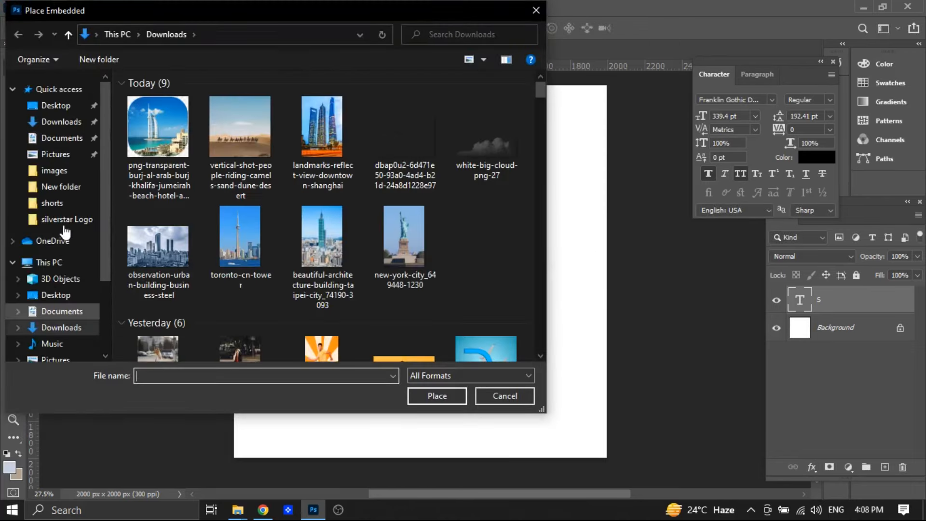
{"action": "left_click", "coordinate": [55, 105]}
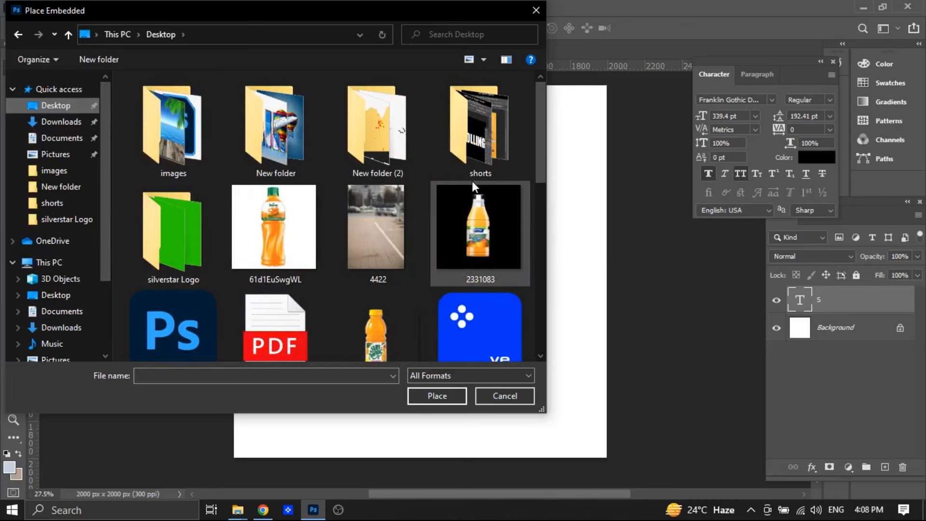
{"action": "scroll", "coordinate": [360, 293], "scroll_direction": "down", "scroll_amount": 5}
{"action": "scroll", "coordinate": [357, 295], "scroll_direction": "down", "scroll_amount": 5}
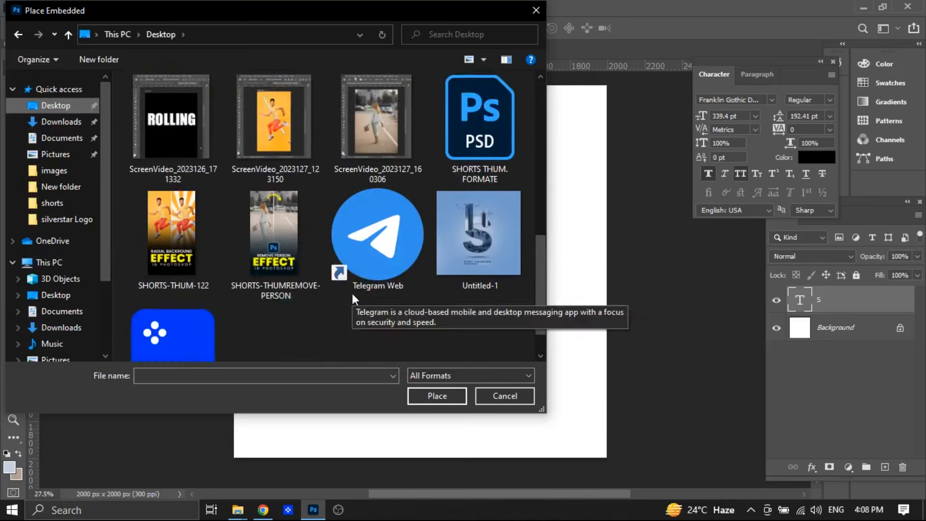
{"action": "scroll", "coordinate": [352, 295], "scroll_direction": "up", "scroll_amount": 4}
{"action": "scroll", "coordinate": [352, 294], "scroll_direction": "up", "scroll_amount": 6}
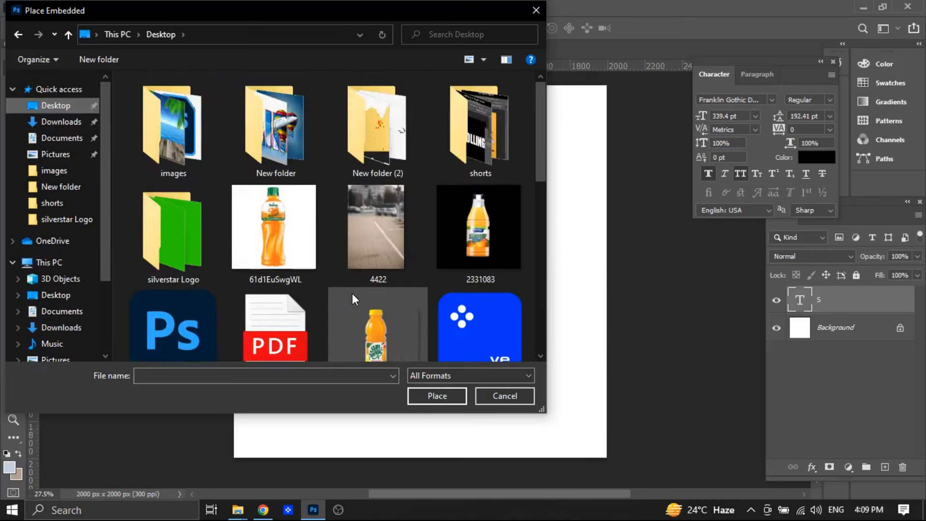
{"action": "double_click", "coordinate": [369, 141]}
{"action": "left_click", "coordinate": [244, 123]}
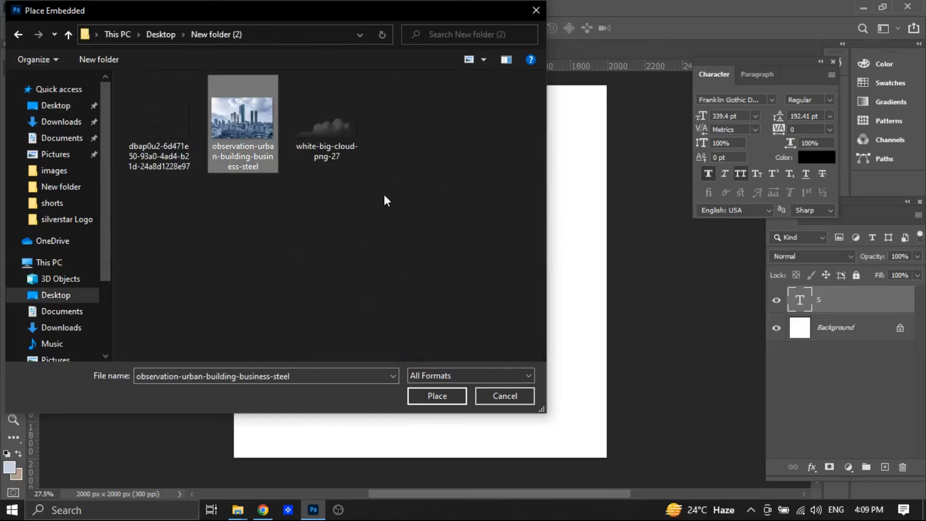
{"action": "left_click", "coordinate": [419, 395]}
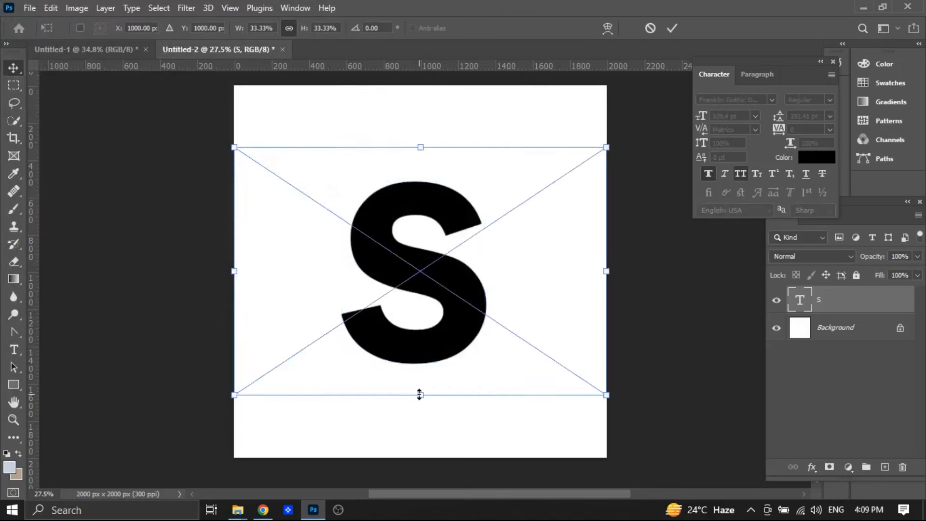
{"action": "left_click", "coordinate": [671, 29]}
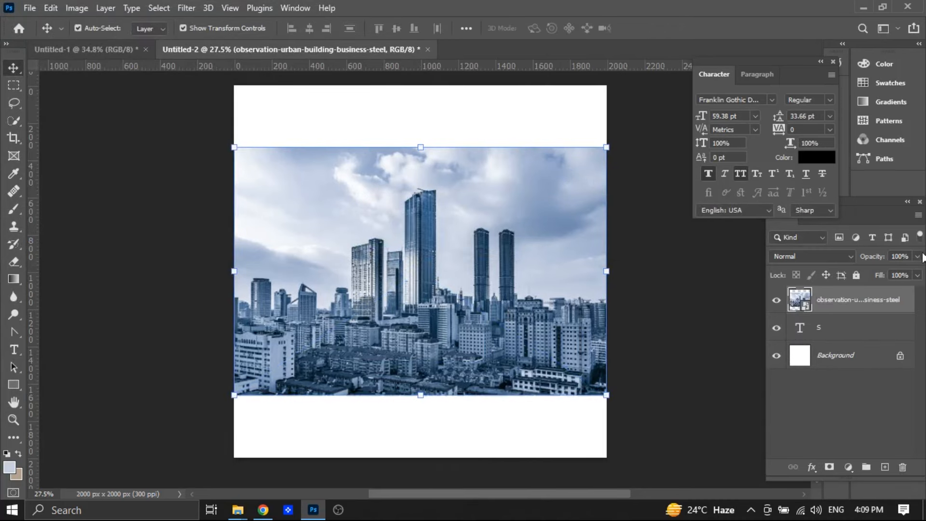
Lower the city photo's opacity to 59% and scale it to about 39.7%, positioned over the S
{"action": "left_click", "coordinate": [916, 275]}
{"action": "mouse_move", "coordinate": [886, 270]}
{"action": "left_mouse_down"}
{"action": "mouse_move", "coordinate": [875, 273]}
{"action": "mouse_move", "coordinate": [889, 273]}
{"action": "left_mouse_up"}
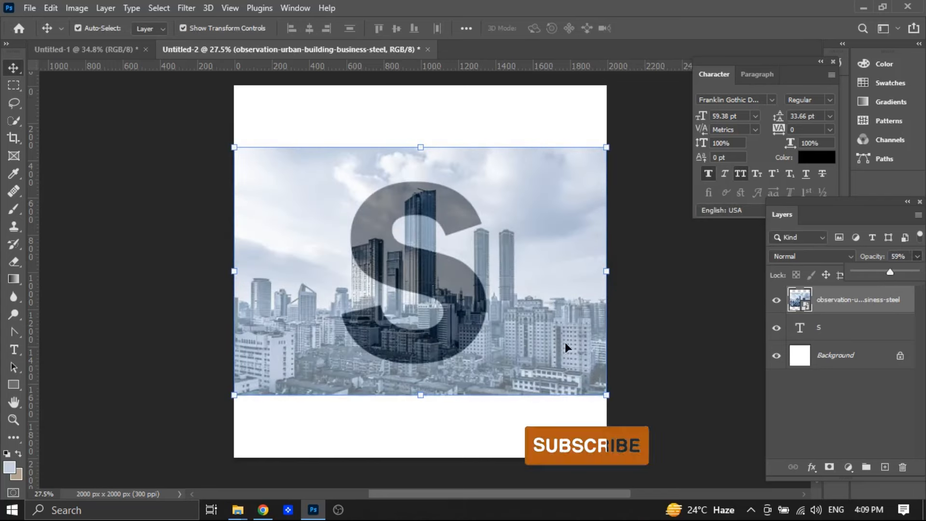
{"action": "left_click_drag", "start_coordinate": [554, 356], "coordinate": [628, 408]}
{"action": "key", "text": "ctrl+t"}
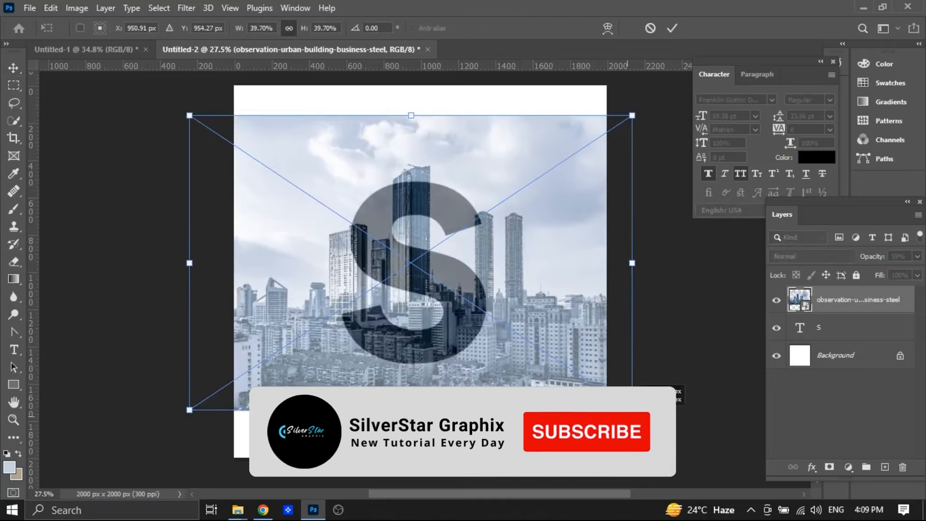
{"action": "left_click_drag", "start_coordinate": [566, 327], "coordinate": [540, 305]}
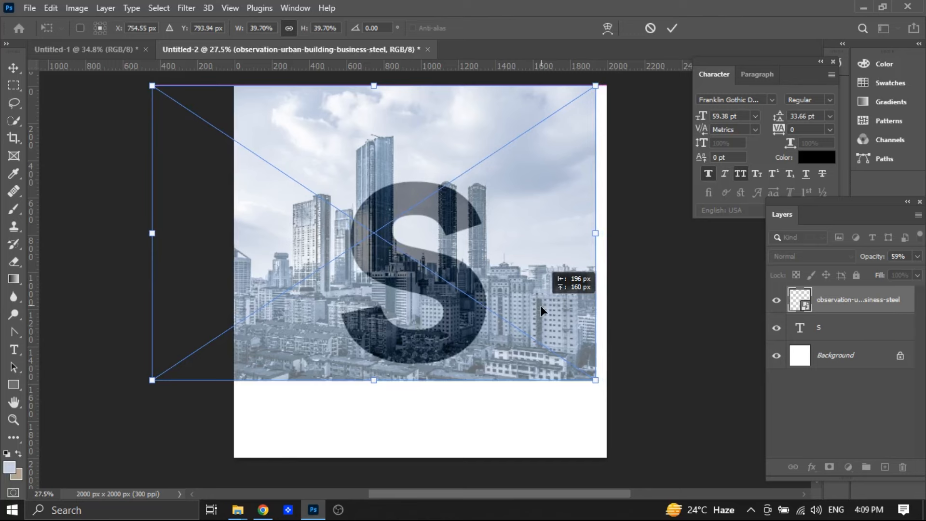
{"action": "left_click_drag", "start_coordinate": [540, 305], "coordinate": [539, 282]}
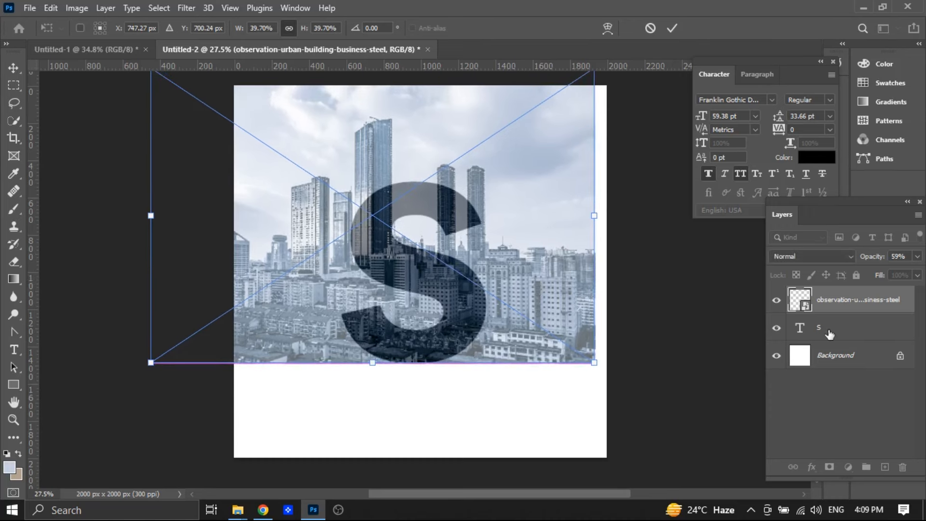
{"action": "key", "text": "Return"}
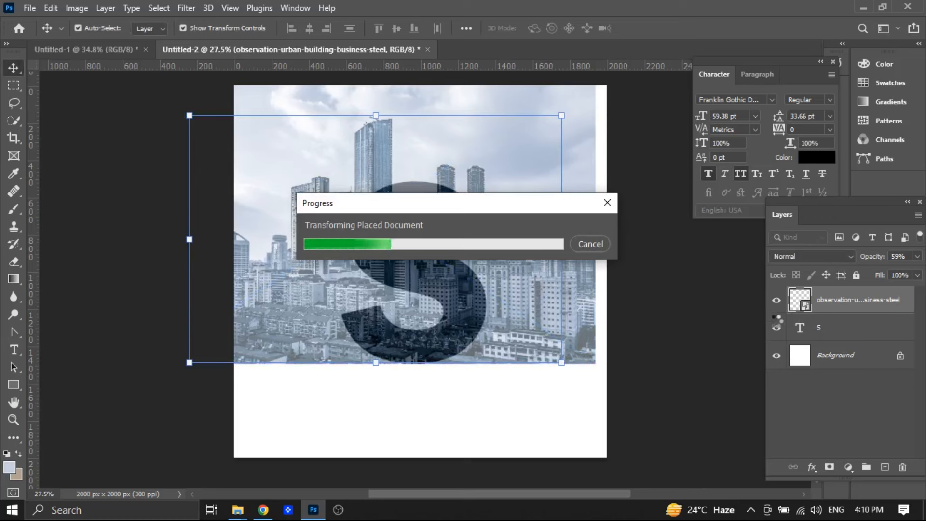
Scale the S text layer down to about 317 pt
{"action": "left_click", "coordinate": [858, 324]}
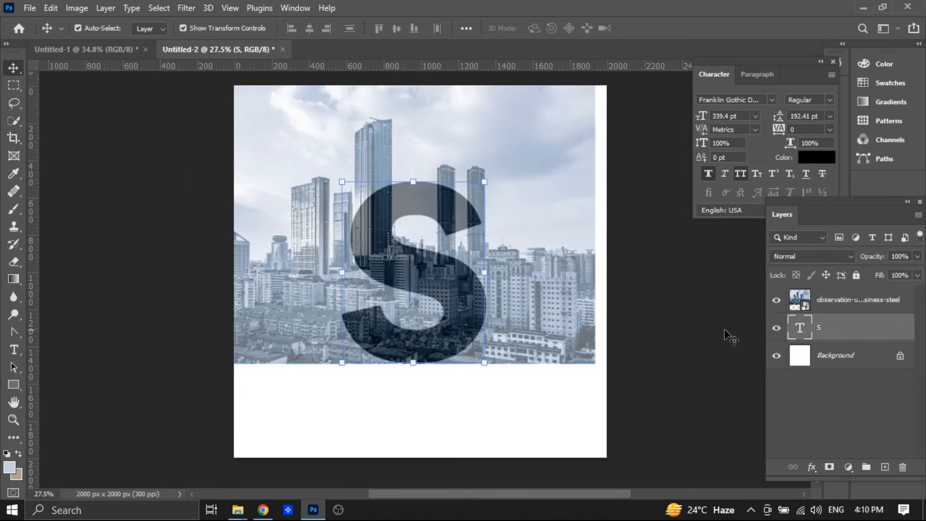
{"action": "key", "text": "ctrl+t"}
{"action": "left_click_drag", "start_coordinate": [338, 140], "coordinate": [350, 159]}
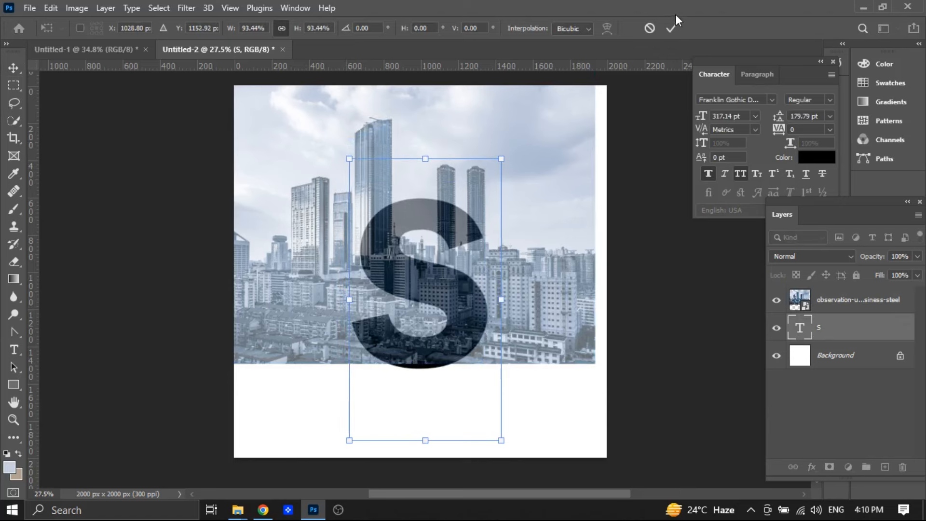
{"action": "left_click", "coordinate": [671, 28]}
Reposition the city photo so the tallest tower overlaps the S and the photo's lower edge meets the letter's base
{"action": "left_click", "coordinate": [791, 299]}
{"action": "left_click_drag", "start_coordinate": [568, 314], "coordinate": [561, 322]}
{"action": "key", "text": "shift+Left"}
{"action": "key", "text": "shift+Left"}
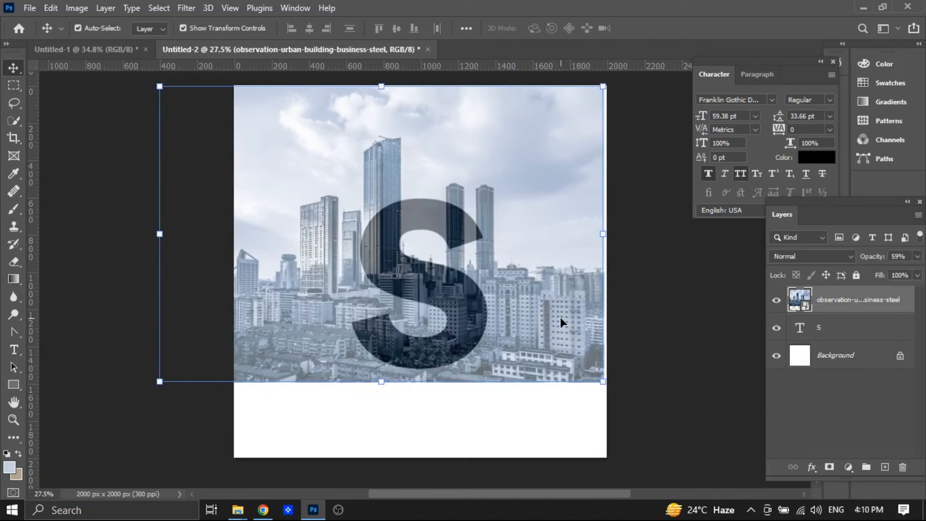
{"action": "key", "text": "shift+Up"}
{"action": "key", "text": "shift+Up"}
{"action": "key", "text": "shift+Up"}
{"action": "key", "text": "shift+Up"}
{"action": "key", "text": "shift+Up"}
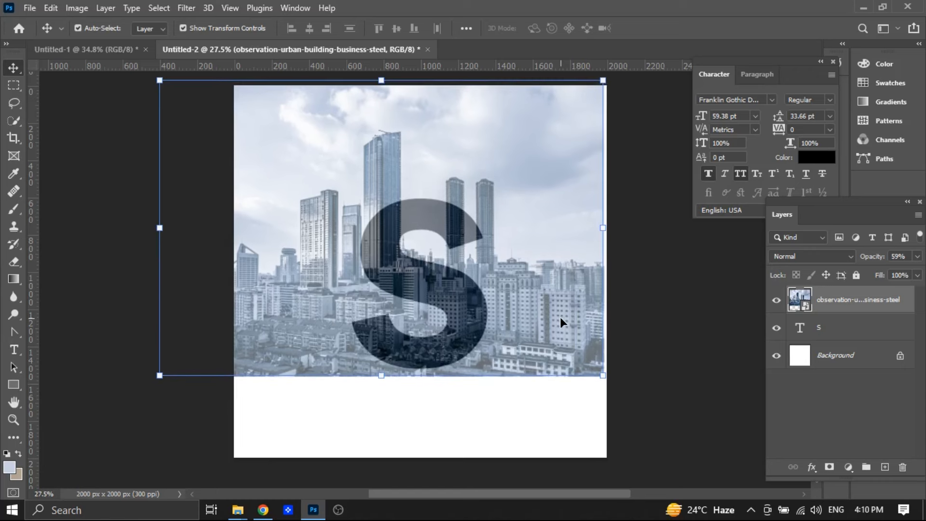
{"action": "key", "text": "shift+Up"}
{"action": "key", "text": "shift+Up"}
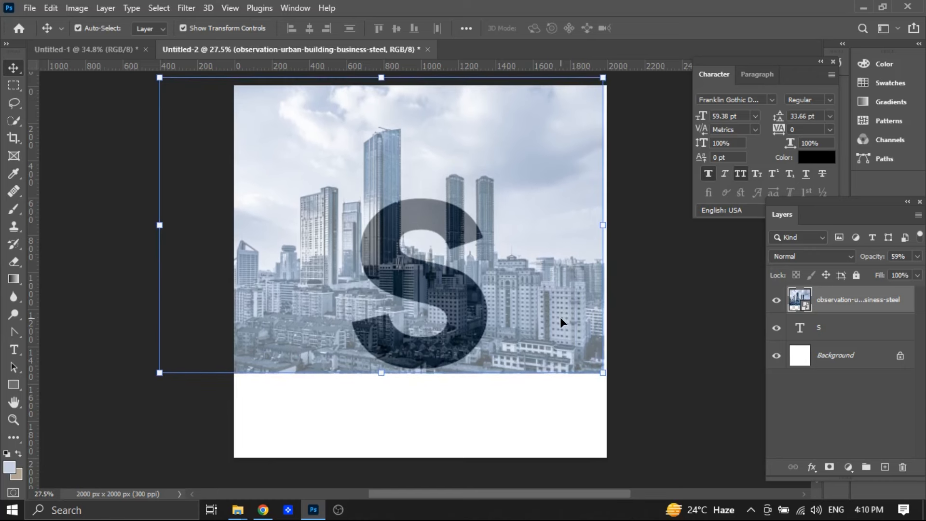
{"action": "key", "text": "shift+Up"}
{"action": "key", "text": "shift+Up"}
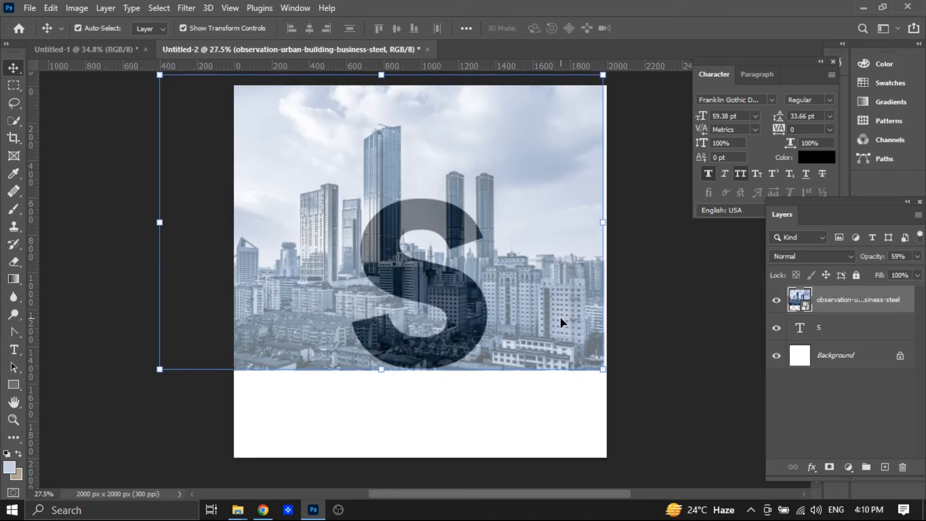
{"action": "key", "text": "shift+Down"}
{"action": "key", "text": "shift+Up"}
{"action": "key", "text": "shift+Up"}
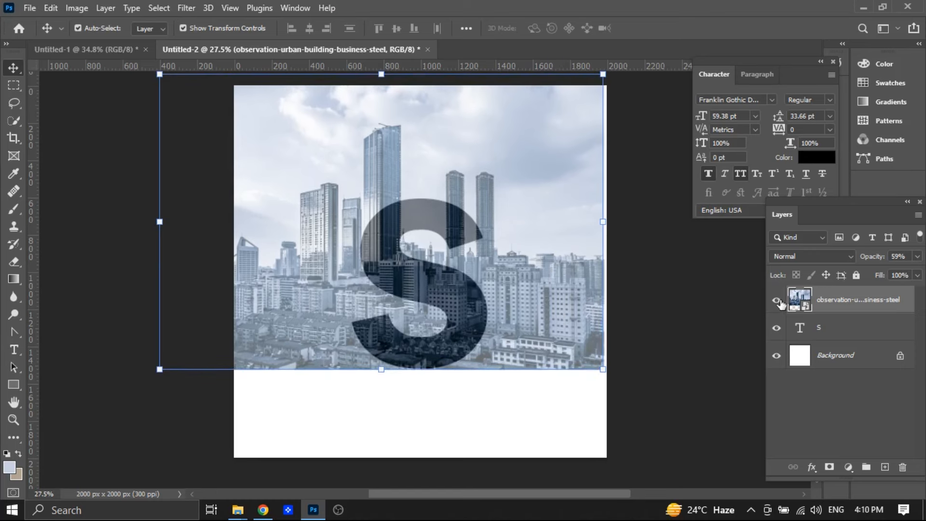
Set the city photo's opacity to 100% and duplicate its layer
{"action": "left_click", "coordinate": [917, 256]}
{"action": "left_click_drag", "start_coordinate": [892, 271], "coordinate": [921, 276]}
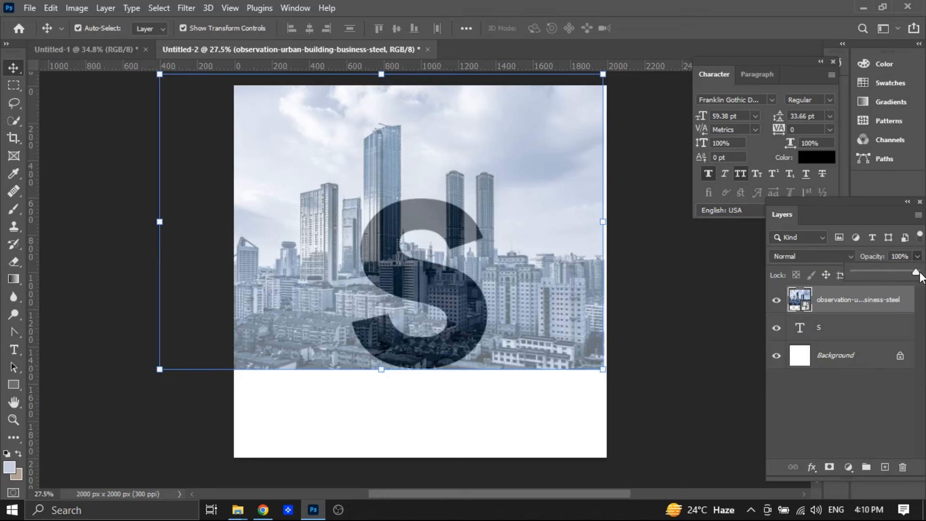
{"action": "left_click", "coordinate": [651, 327]}
{"action": "left_click", "coordinate": [819, 302]}
{"action": "key", "text": "ctrl+j"}
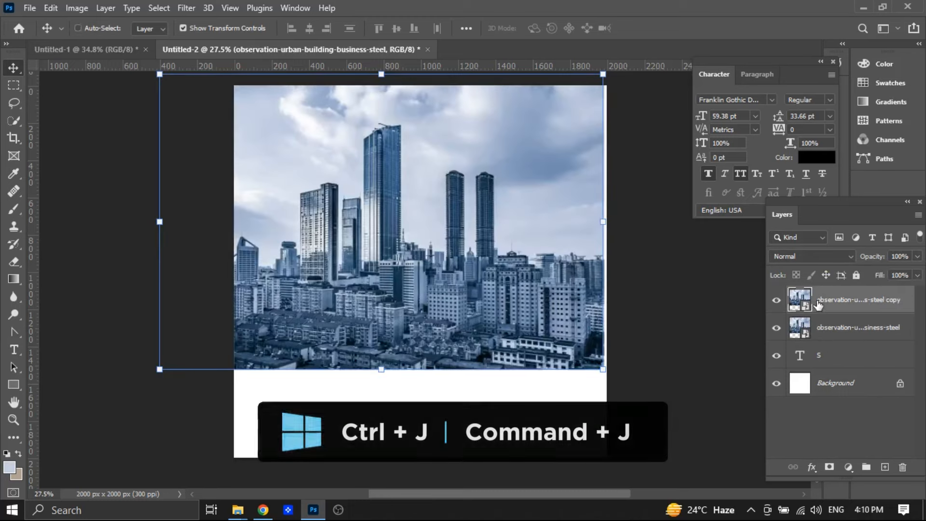
Hide the duplicate photo layer and clip the original photo to the S with a clipping mask
{"action": "left_click", "coordinate": [776, 300]}
{"action": "left_click", "coordinate": [820, 327]}
{"action": "right_click", "coordinate": [820, 327]}
{"action": "left_click", "coordinate": [710, 317]}
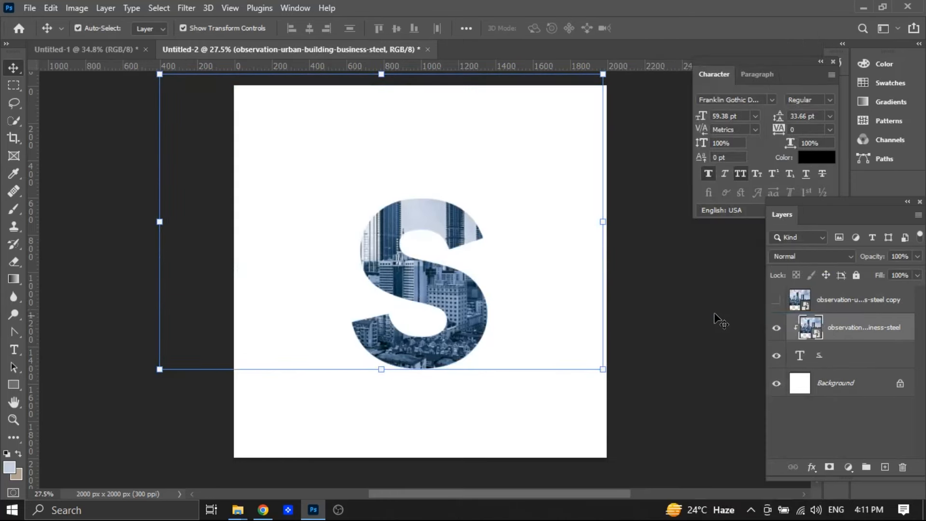
Show the duplicate photo layer and select the tallest tower and the nearer twin tower on it with the Quick Selection Tool
{"action": "left_click", "coordinate": [776, 303]}
{"action": "left_click", "coordinate": [829, 303]}
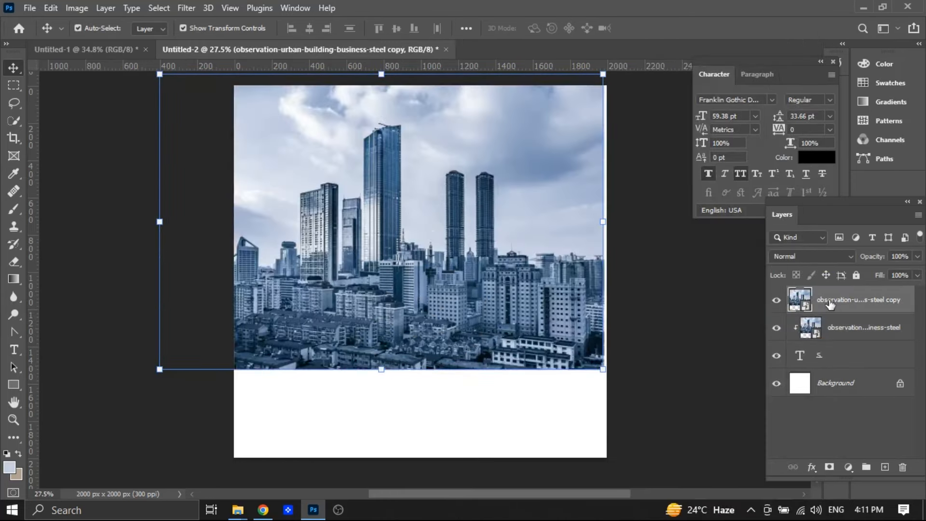
{"action": "left_click", "coordinate": [15, 120]}
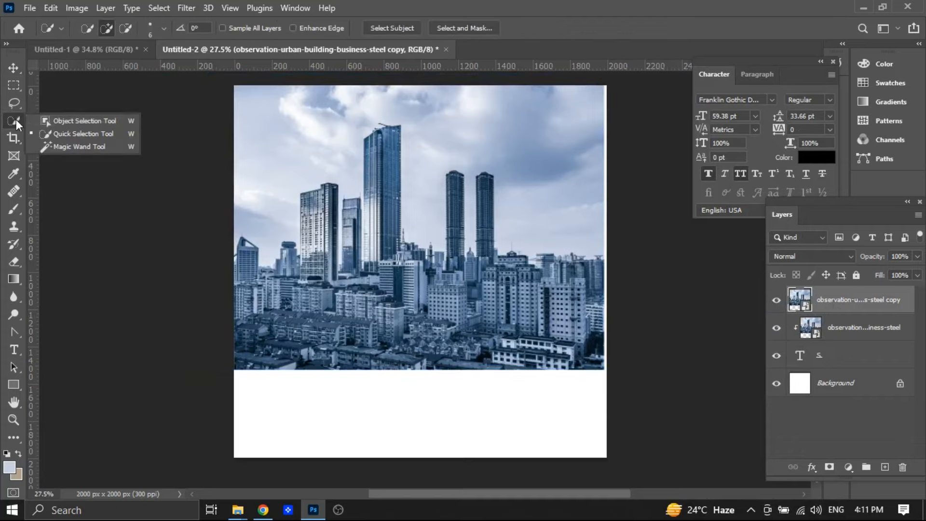
{"action": "left_click", "coordinate": [60, 134]}
{"action": "scroll", "coordinate": [381, 200], "scroll_direction": "up", "scroll_amount": 5}
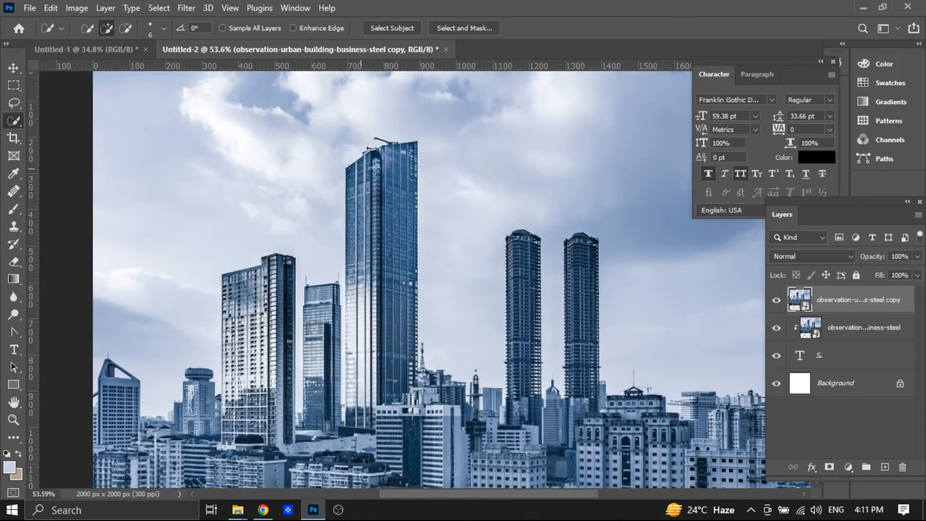
{"action": "mouse_move", "coordinate": [398, 164]}
{"action": "left_mouse_down"}
{"action": "mouse_move", "coordinate": [400, 233]}
{"action": "mouse_move", "coordinate": [365, 205]}
{"action": "mouse_move", "coordinate": [356, 179]}
{"action": "mouse_move", "coordinate": [351, 298]}
{"action": "mouse_move", "coordinate": [360, 270]}
{"action": "mouse_move", "coordinate": [377, 296]}
{"action": "mouse_move", "coordinate": [396, 298]}
{"action": "mouse_move", "coordinate": [351, 310]}
{"action": "mouse_move", "coordinate": [353, 325]}
{"action": "mouse_move", "coordinate": [380, 327]}
{"action": "mouse_move", "coordinate": [374, 322]}
{"action": "mouse_move", "coordinate": [373, 380]}
{"action": "left_mouse_up"}
{"action": "left_click_drag", "start_coordinate": [518, 243], "coordinate": [525, 338]}
Try masking the duplicate photo with the tower selection, and undo the layer mask
{"action": "left_click", "coordinate": [829, 467]}
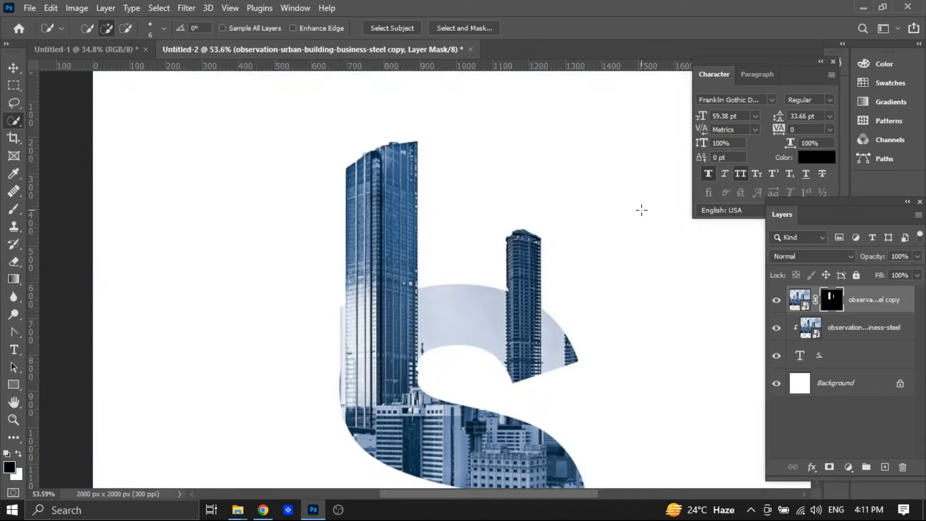
{"action": "key", "text": "ctrl+z"}
Subtract the stray area beside the tallest tower's base from the selection and mask the duplicate photo layer with that selection
{"action": "key", "text": "alt"}
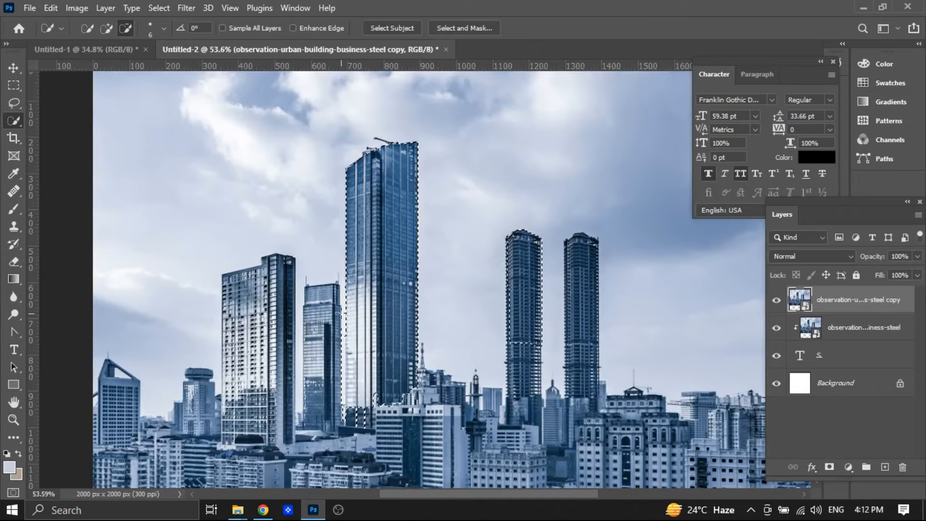
{"action": "left_click_drag", "start_coordinate": [340, 337], "coordinate": [350, 415]}
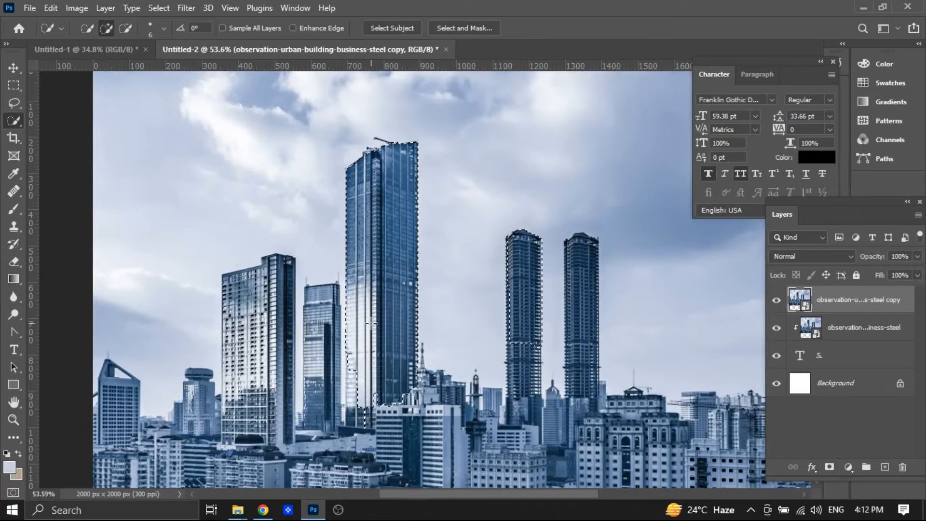
{"action": "scroll", "coordinate": [529, 303], "scroll_direction": "up", "scroll_amount": 1}
{"action": "scroll", "coordinate": [529, 303], "scroll_direction": "up", "scroll_amount": 6}
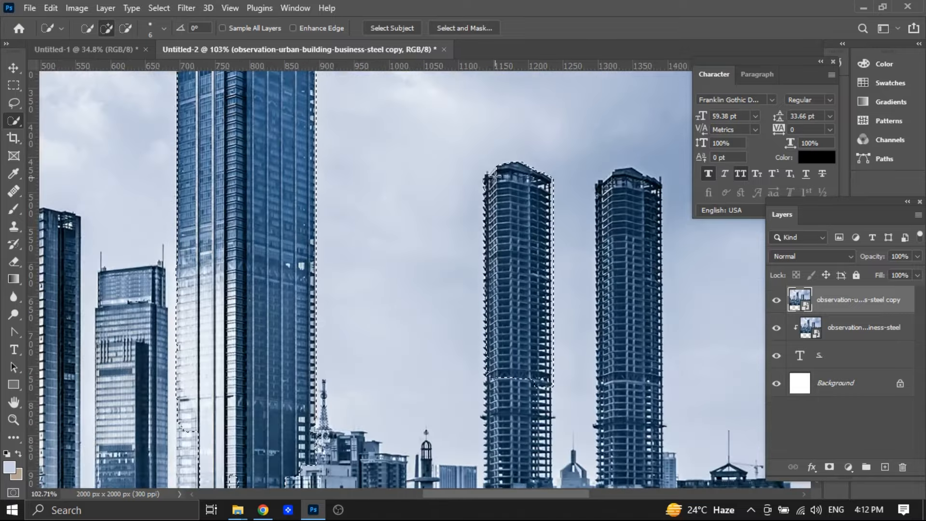
{"action": "left_click", "coordinate": [829, 467]}
{"action": "scroll", "coordinate": [421, 316], "scroll_direction": "down", "scroll_amount": 4}
{"action": "scroll", "coordinate": [421, 319], "scroll_direction": "down", "scroll_amount": 4}
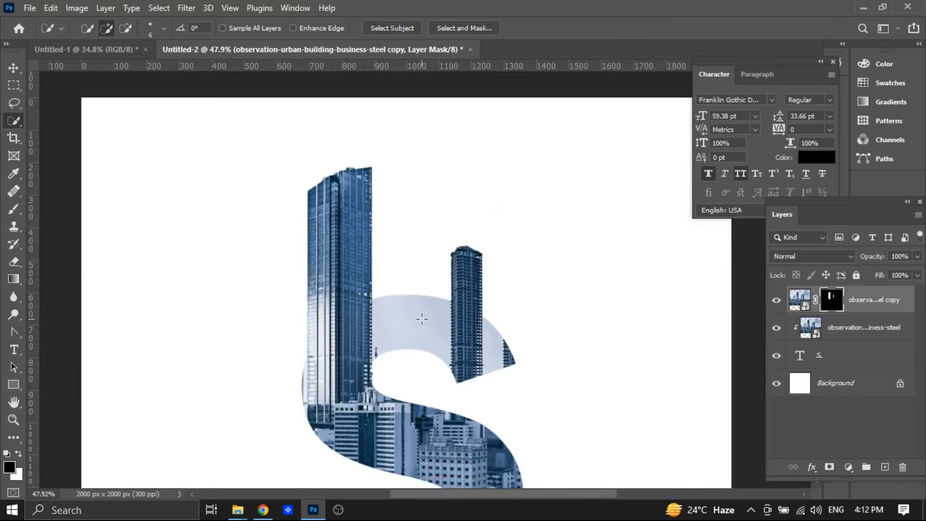
{"action": "scroll", "coordinate": [421, 319], "scroll_direction": "down", "scroll_amount": 2}
{"action": "scroll", "coordinate": [421, 333], "scroll_direction": "down", "scroll_amount": 2}
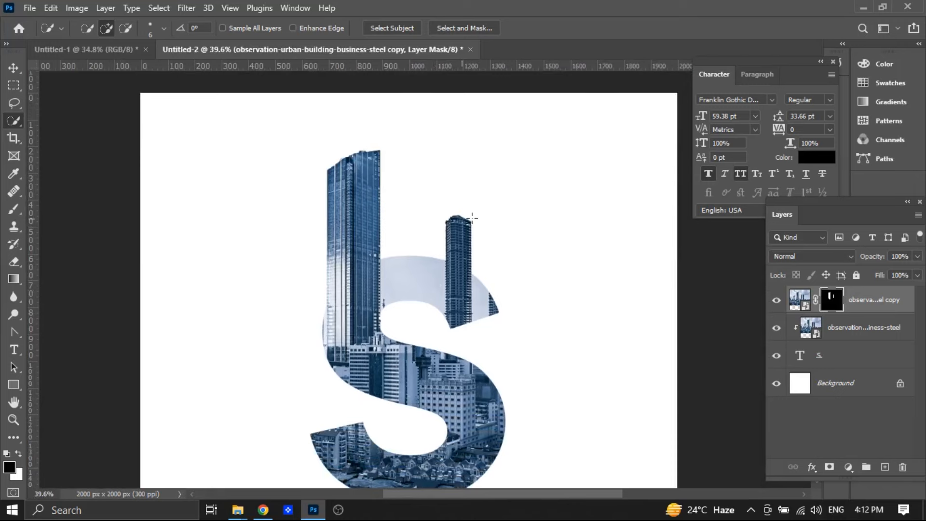
Try painting black on the duplicate photo's mask with a 1500 px Hard Round Pressure Size brush, and undo the stroke
{"action": "left_click", "coordinate": [13, 209]}
{"action": "left_click", "coordinate": [98, 29]}
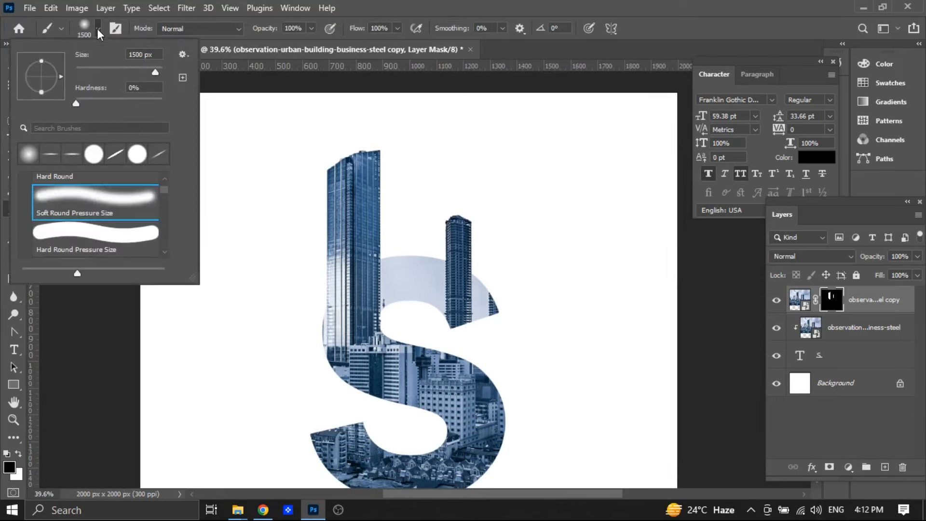
{"action": "left_click", "coordinate": [84, 243]}
{"action": "left_click_drag", "start_coordinate": [312, 381], "coordinate": [307, 356]}
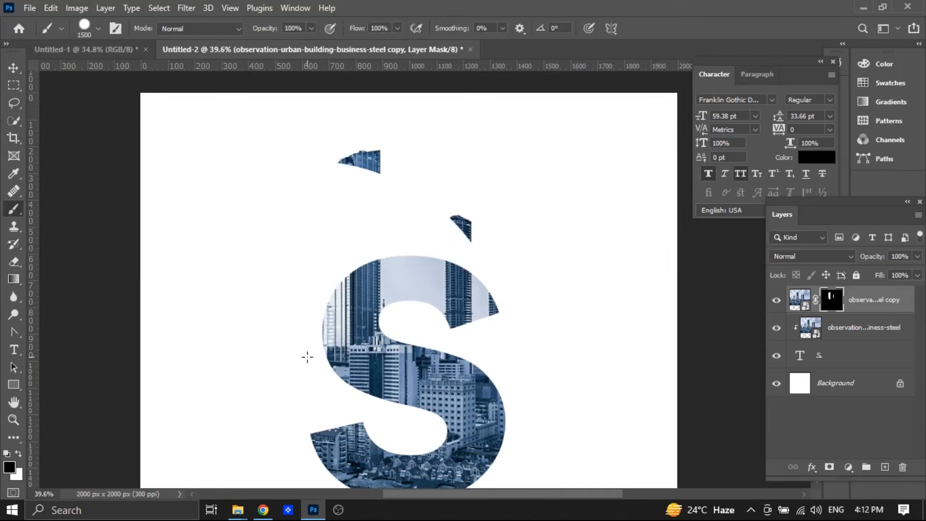
{"action": "key", "text": "ctrl+z"}
Set the brush size to 31 px, inspect the masked tower bases where they meet the S, and deselect the layer
{"action": "left_click", "coordinate": [97, 29]}
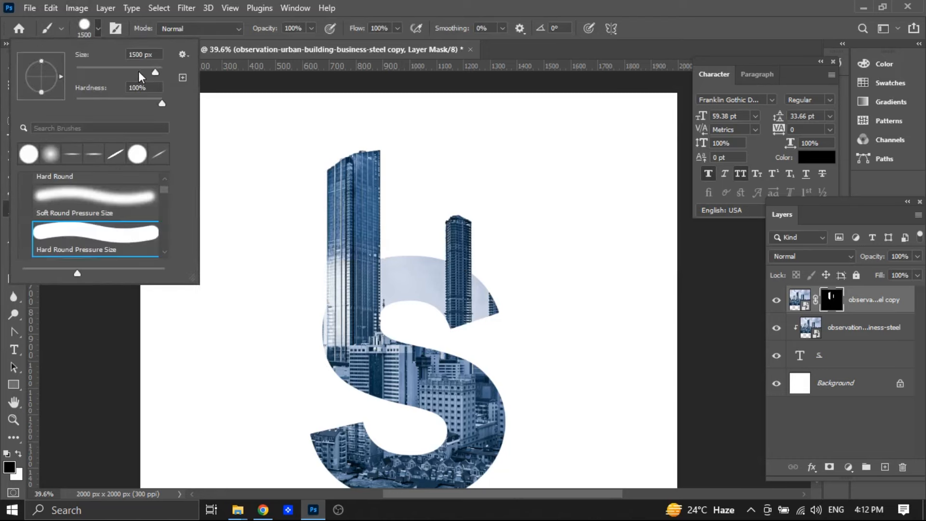
{"action": "left_click_drag", "start_coordinate": [111, 74], "coordinate": [89, 71]}
{"action": "left_click", "coordinate": [115, 385]}
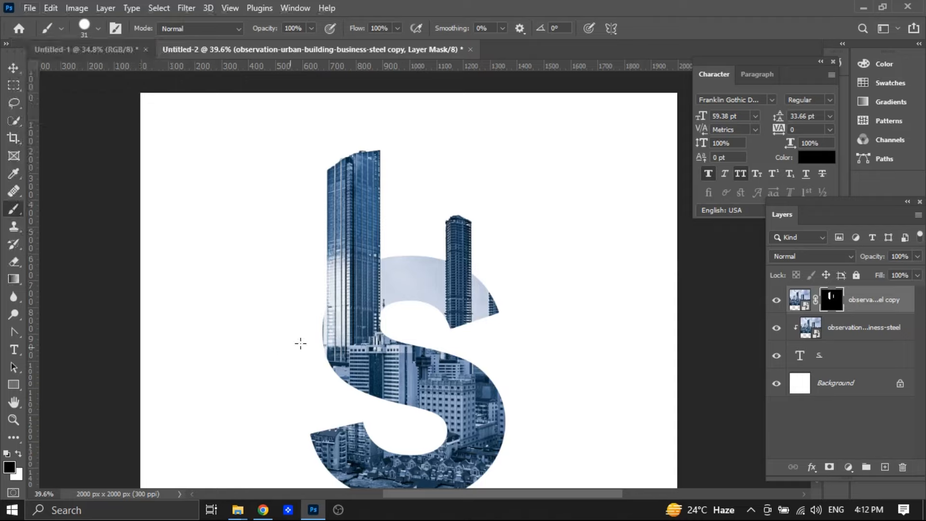
{"action": "scroll", "coordinate": [303, 343], "scroll_direction": "up", "scroll_amount": 1}
{"action": "scroll", "coordinate": [401, 345], "scroll_direction": "up", "scroll_amount": 2}
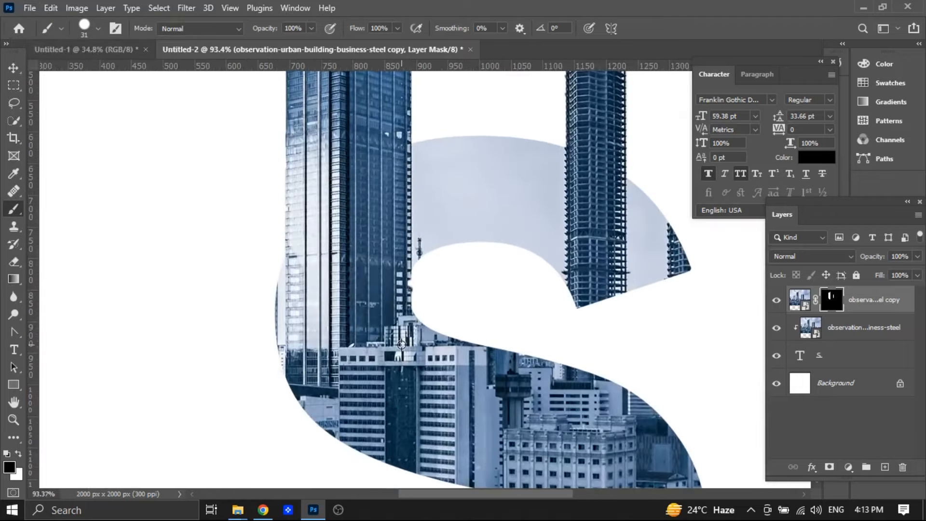
{"action": "scroll", "coordinate": [401, 344], "scroll_direction": "down", "scroll_amount": 3}
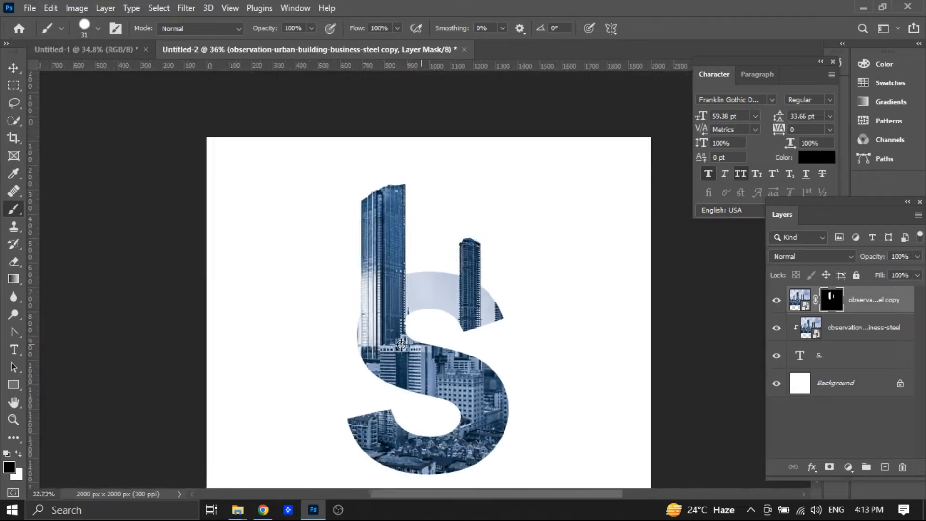
{"action": "key", "text": "v"}
{"action": "left_click", "coordinate": [124, 241]}
{"action": "scroll", "coordinate": [600, 305], "scroll_direction": "down", "scroll_amount": 2}
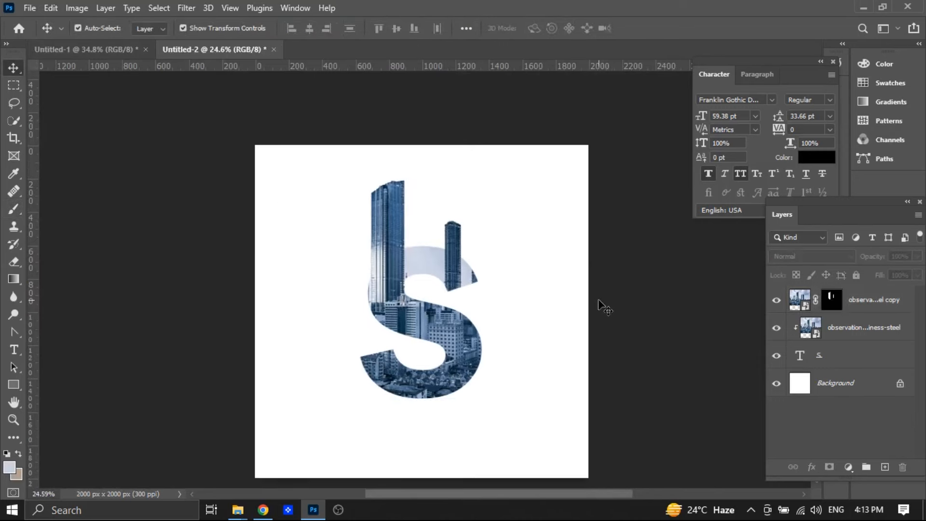
Add a light blue (#99b6cf) solid color fill layer directly above the Background layer
{"action": "left_click", "coordinate": [844, 386]}
{"action": "left_click", "coordinate": [849, 467]}
{"action": "left_click", "coordinate": [835, 228]}
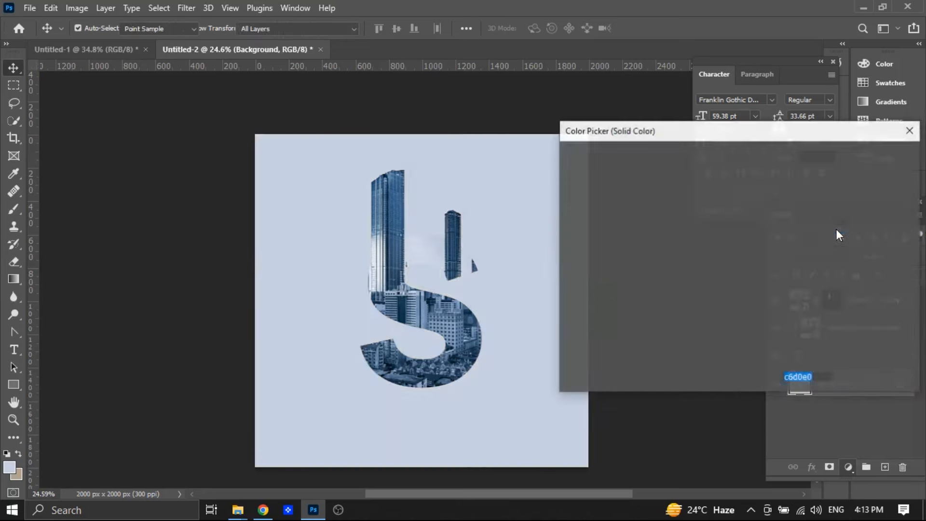
{"action": "left_click", "coordinate": [399, 262]}
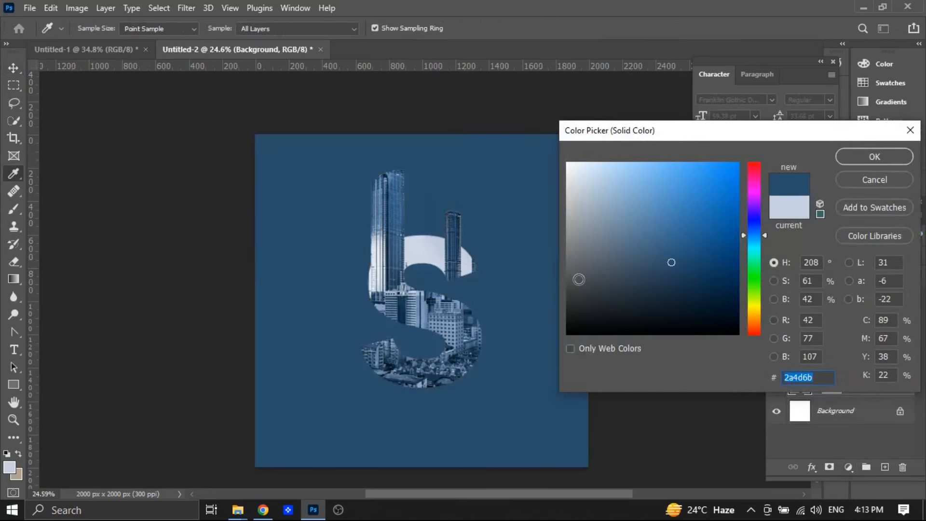
{"action": "mouse_move", "coordinate": [671, 262]}
{"action": "left_mouse_down"}
{"action": "mouse_move", "coordinate": [634, 213]}
{"action": "mouse_move", "coordinate": [619, 171]}
{"action": "mouse_move", "coordinate": [628, 174]}
{"action": "mouse_move", "coordinate": [635, 204]}
{"action": "mouse_move", "coordinate": [612, 196]}
{"action": "left_mouse_up"}
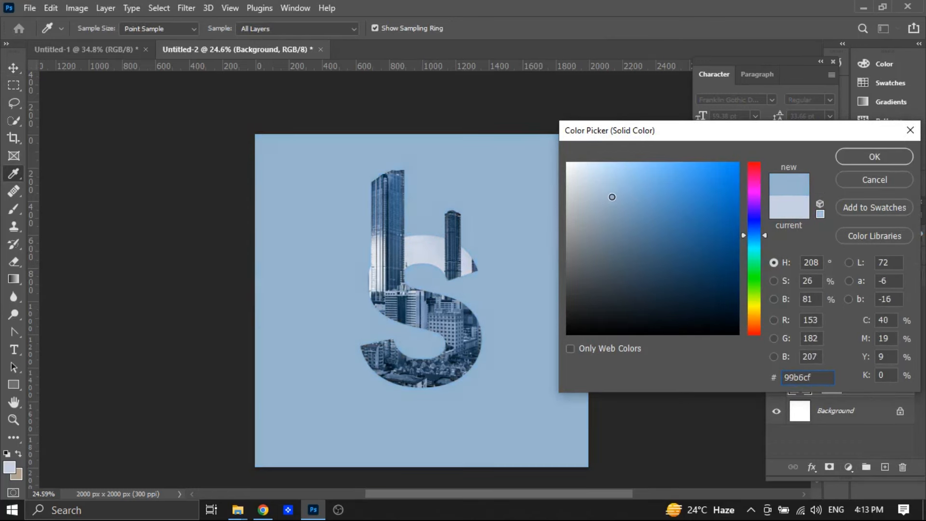
{"action": "left_click", "coordinate": [858, 161]}
{"action": "left_click", "coordinate": [702, 334]}
Add a Curves adjustment layer above the duplicate photo and lower the curve slightly to darken the whole composition
{"action": "left_click", "coordinate": [862, 301]}
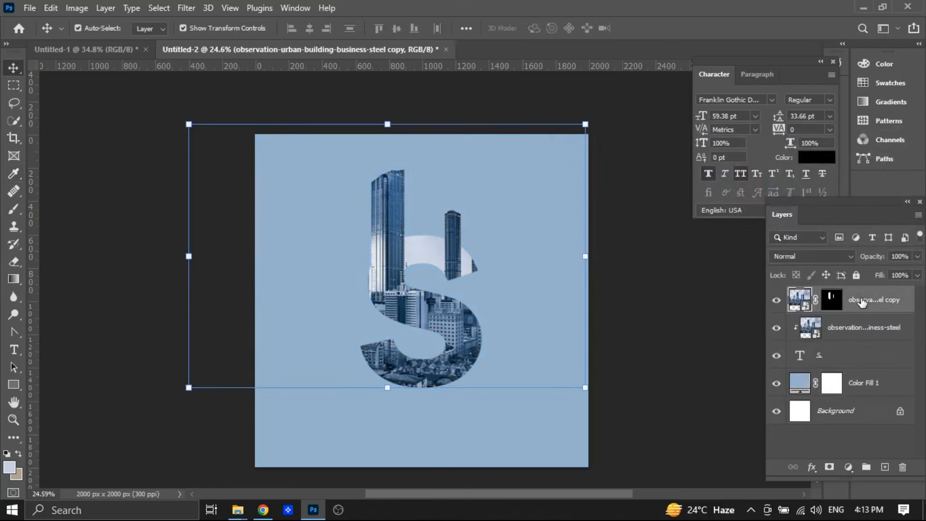
{"action": "left_click", "coordinate": [848, 467]}
{"action": "left_click", "coordinate": [843, 299]}
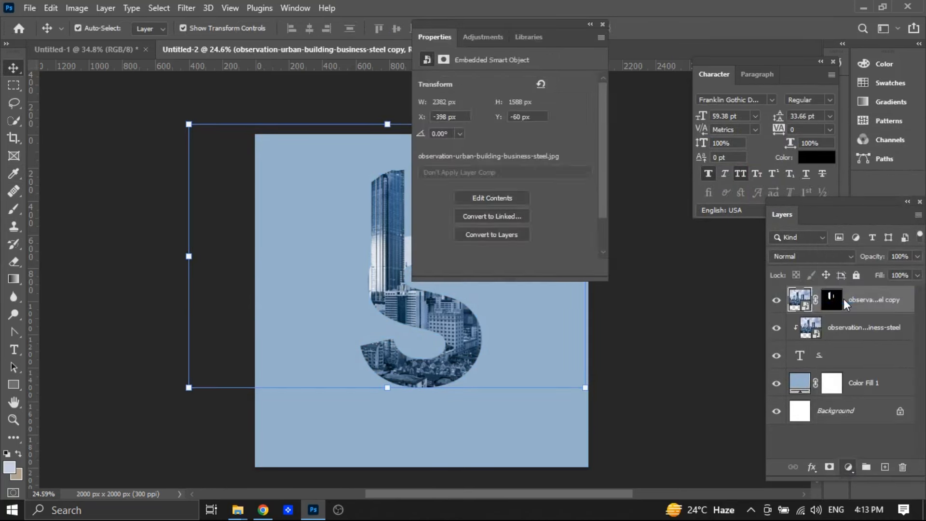
{"action": "left_click_drag", "start_coordinate": [479, 225], "coordinate": [481, 230]}
{"action": "left_click", "coordinate": [603, 25]}
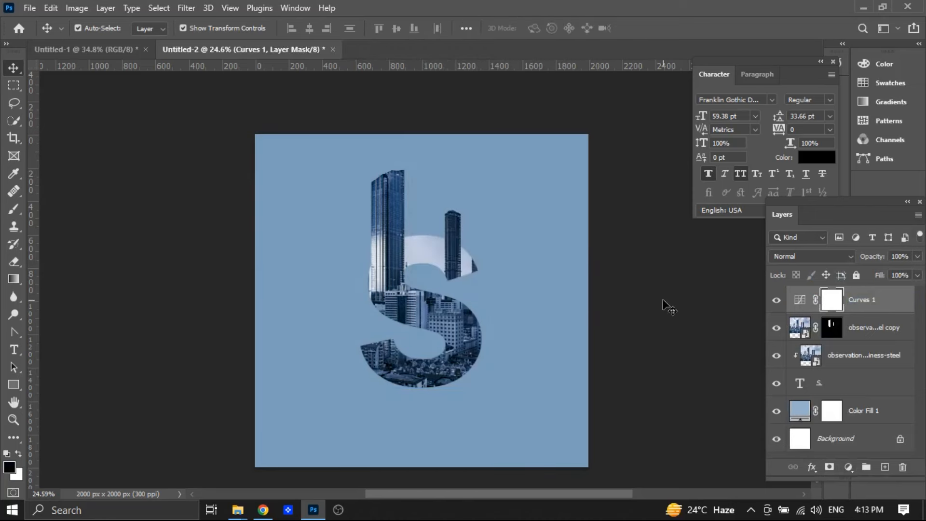
{"action": "left_click", "coordinate": [665, 306]}
Apply a dark blue drop shadow to the S text layer with 67% opacity, 90° angle, 3 px distance, 4% spread and 13 px size
{"action": "left_click", "coordinate": [818, 386]}
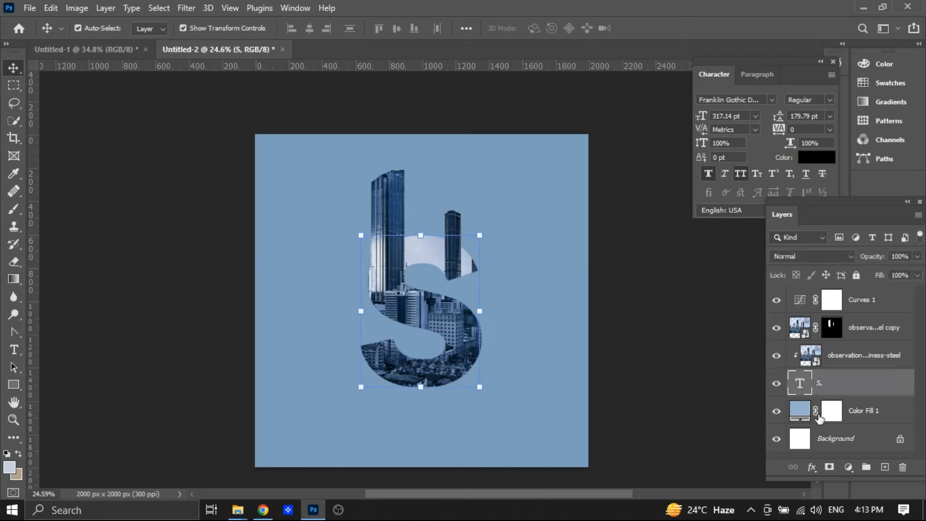
{"action": "left_click", "coordinate": [848, 467]}
{"action": "left_click", "coordinate": [794, 458]}
{"action": "left_click", "coordinate": [812, 467]}
{"action": "left_click", "coordinate": [815, 459]}
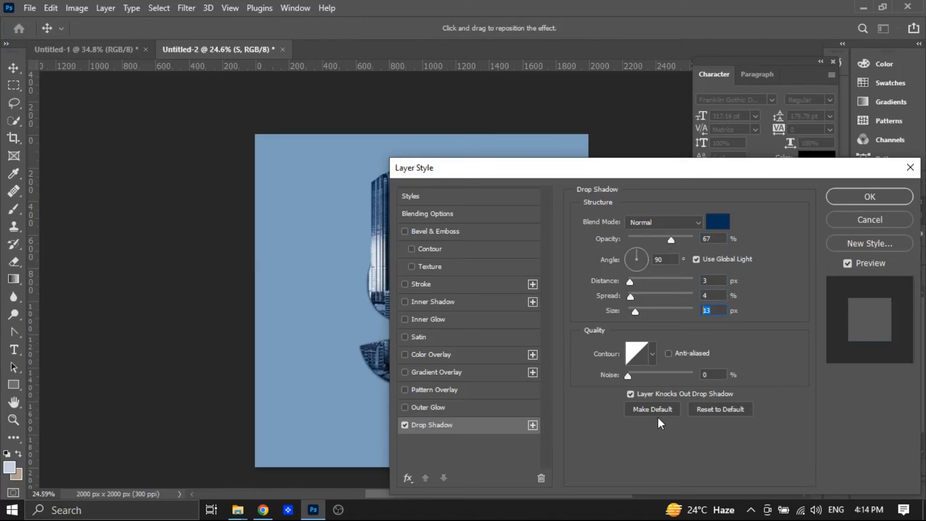
{"action": "left_click", "coordinate": [855, 197]}
{"action": "left_click", "coordinate": [640, 343]}
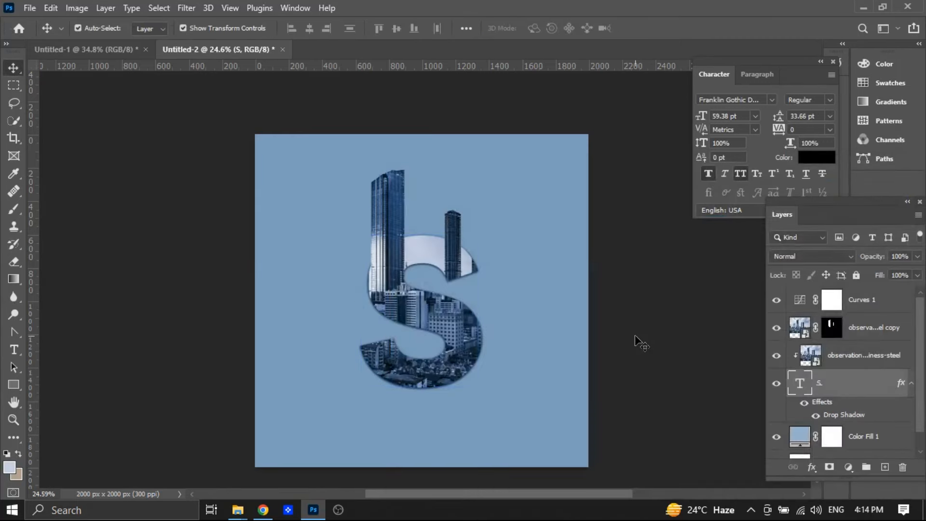
Scale the S text and both city photo layers together to about 106.58% and recenter them on the canvas
{"action": "left_click", "coordinate": [869, 329]}
{"action": "left_click", "coordinate": [850, 364], "text": "ctrl"}
{"action": "left_click", "coordinate": [841, 391], "text": "ctrl"}
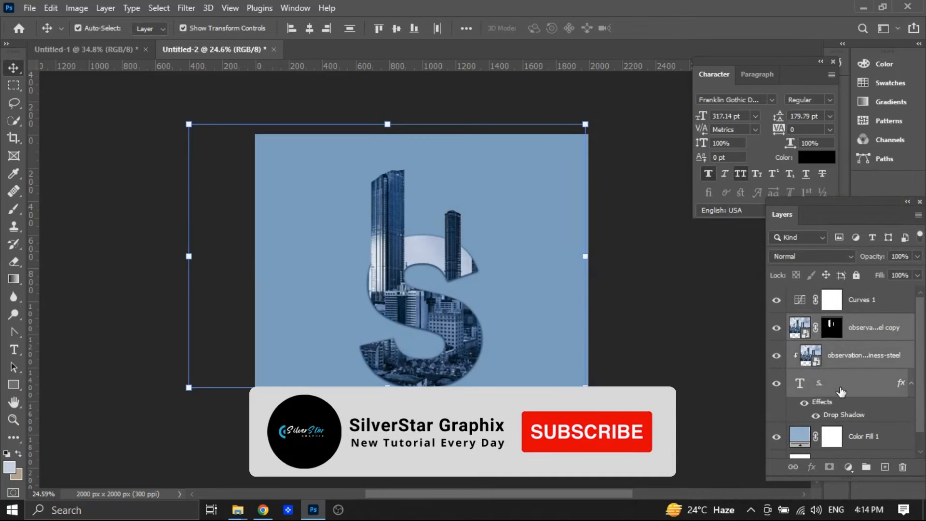
{"action": "left_click_drag", "start_coordinate": [585, 387], "coordinate": [611, 406]}
{"action": "left_click_drag", "start_coordinate": [460, 335], "coordinate": [443, 327]}
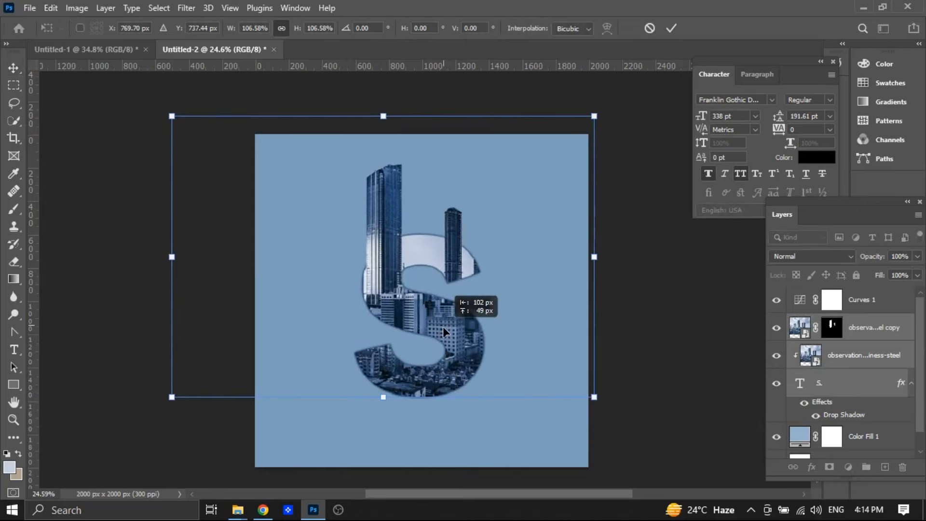
{"action": "left_click", "coordinate": [670, 28]}
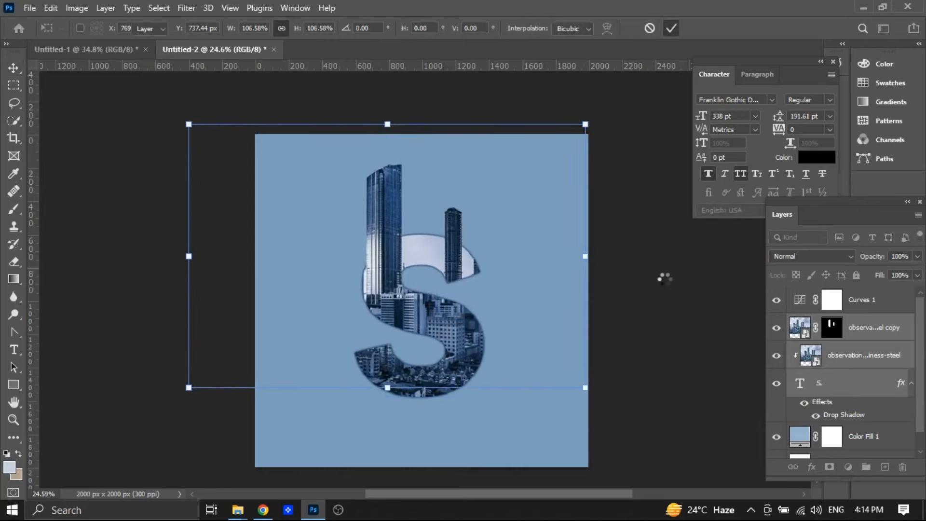
Create a new layer above the Background and set up a flattened Soft Round Pressure Size brush at 2520 px
{"action": "scroll", "coordinate": [844, 429], "scroll_direction": "down", "scroll_amount": 1}
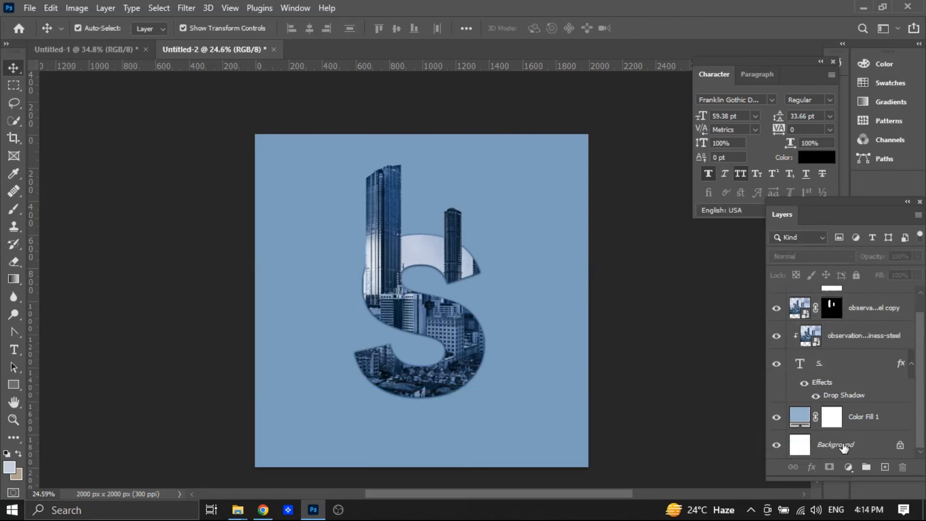
{"action": "left_click", "coordinate": [843, 446]}
{"action": "left_click", "coordinate": [886, 467]}
{"action": "left_click", "coordinate": [14, 210]}
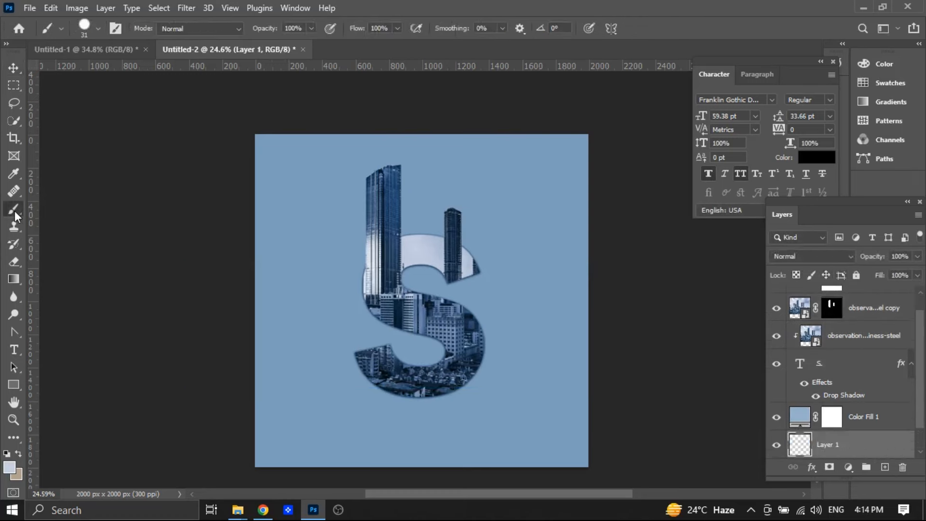
{"action": "left_click", "coordinate": [95, 29]}
{"action": "left_click", "coordinate": [88, 199]}
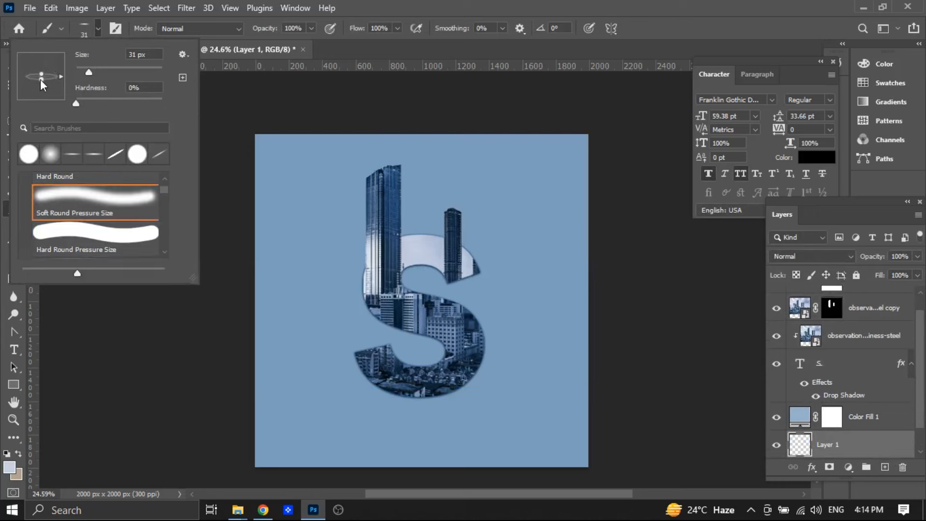
{"action": "left_click_drag", "start_coordinate": [87, 73], "coordinate": [157, 79]}
Set the foreground color to a dark navy blue, starting from a color sampled on the tallest tower
{"action": "left_click", "coordinate": [9, 466]}
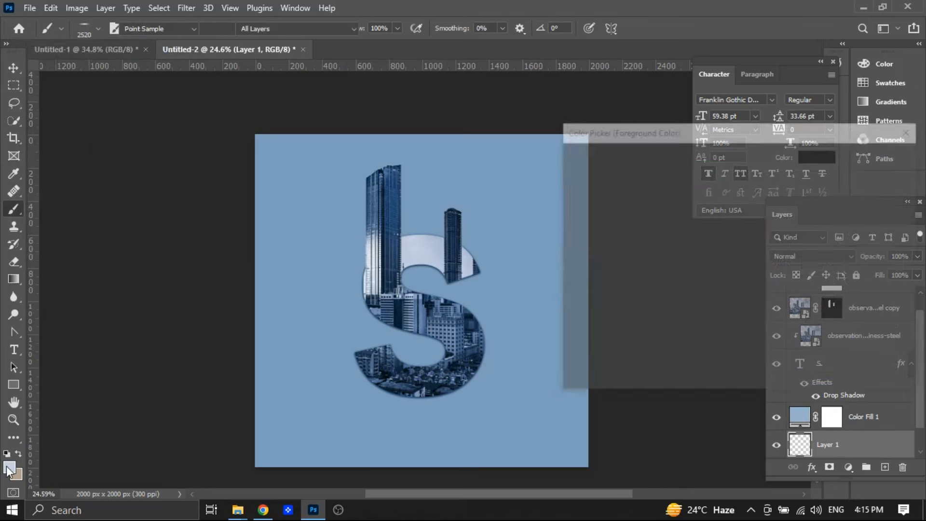
{"action": "left_click", "coordinate": [385, 281]}
{"action": "mouse_move", "coordinate": [671, 258]}
{"action": "left_mouse_down"}
{"action": "mouse_move", "coordinate": [714, 273]}
{"action": "mouse_move", "coordinate": [725, 287]}
{"action": "mouse_move", "coordinate": [738, 274]}
{"action": "mouse_move", "coordinate": [734, 292]}
{"action": "left_mouse_up"}
{"action": "left_click", "coordinate": [866, 159]}
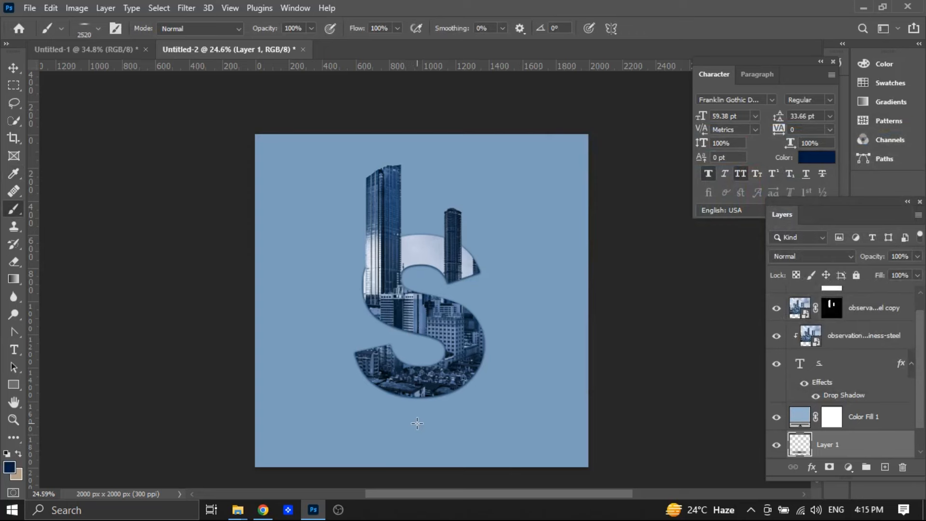
Try placing the 2520 px painted shadow under the S by moving Layer 1 above Color Fill 1, and undo it
{"action": "left_click_drag", "start_coordinate": [828, 445], "coordinate": [825, 409]}
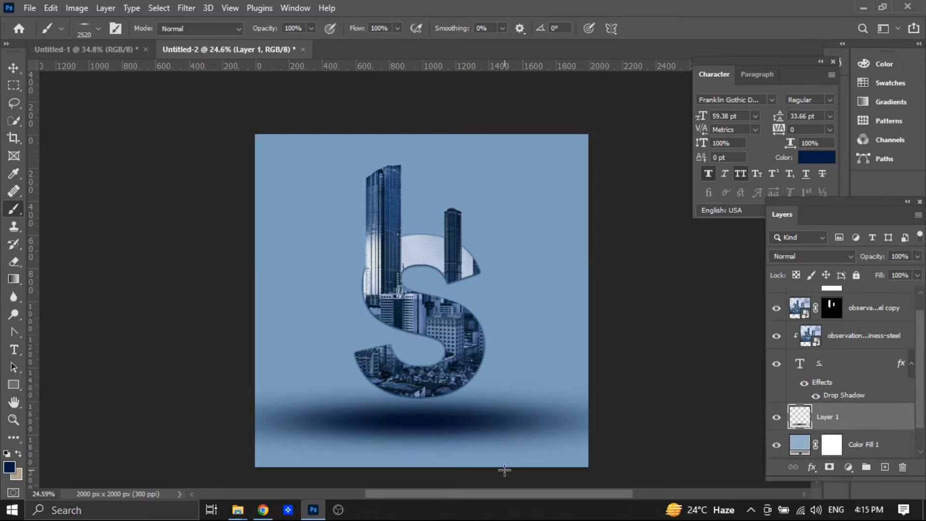
{"action": "key", "text": "ctrl+z"}
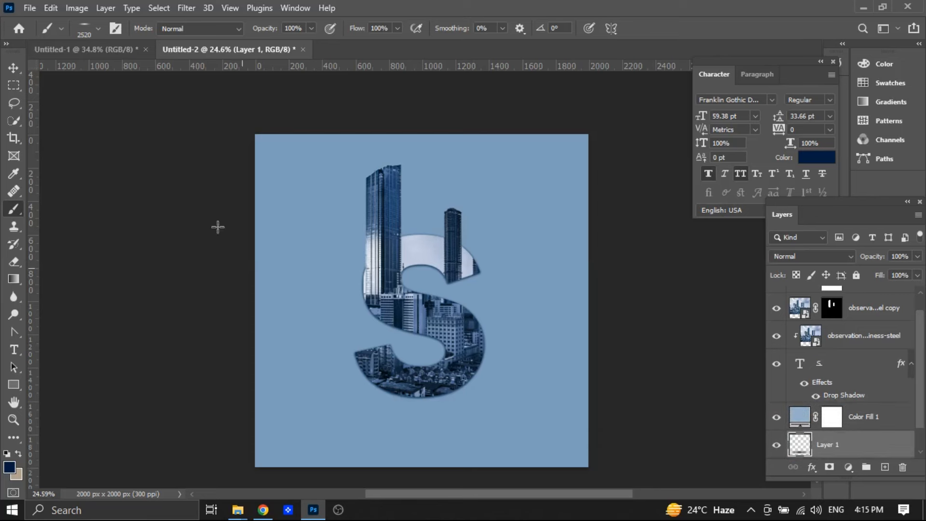
Set the flattened soft brush's size to 1500 px
{"action": "left_click", "coordinate": [96, 28]}
{"action": "left_click", "coordinate": [150, 73]}
{"action": "left_click", "coordinate": [151, 54]}
{"action": "type", "text": "1500"}
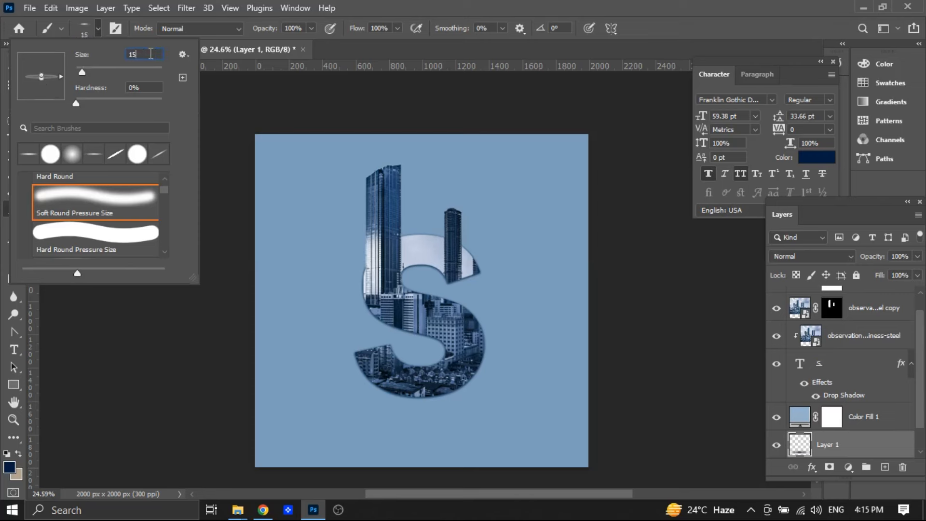
{"action": "key", "text": "Return"}
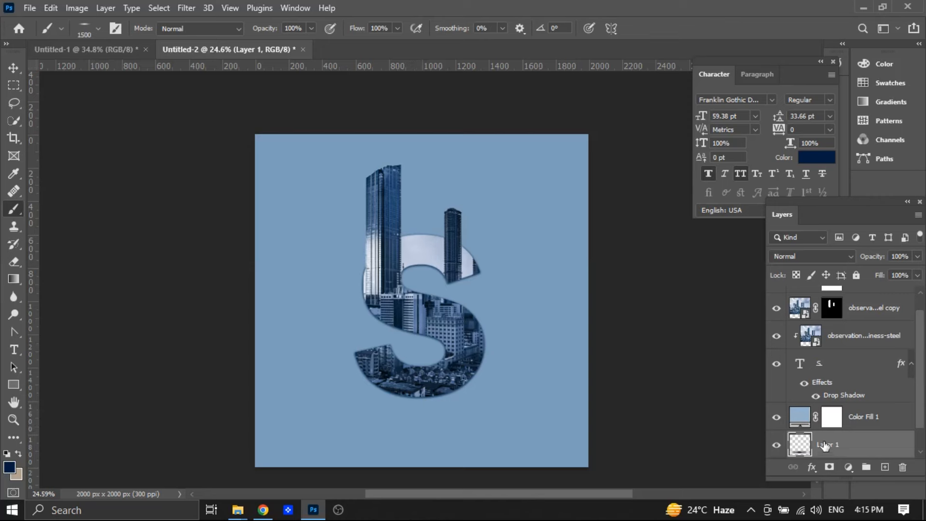
Try moving Layer 1 with the shadow above Color Fill 1 again, and undo the move
{"action": "left_click_drag", "start_coordinate": [824, 446], "coordinate": [822, 408]}
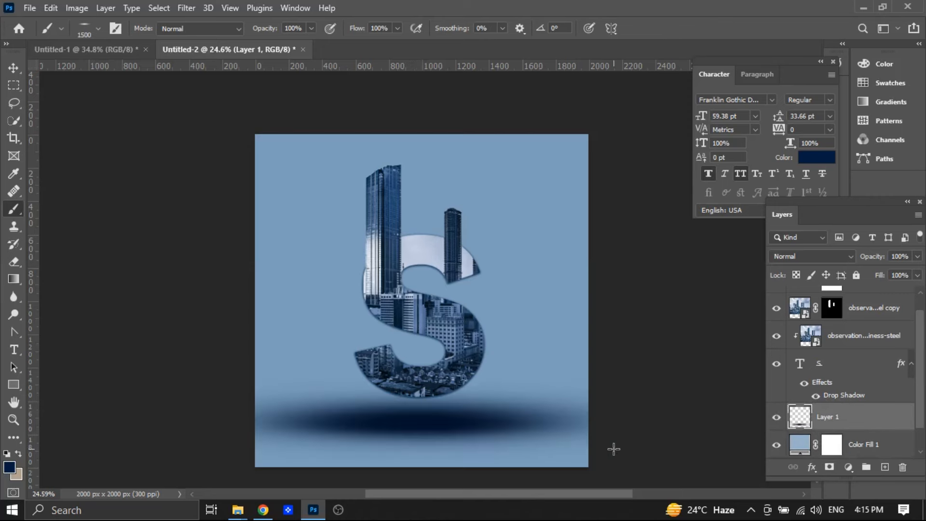
{"action": "key", "text": "ctrl+z"}
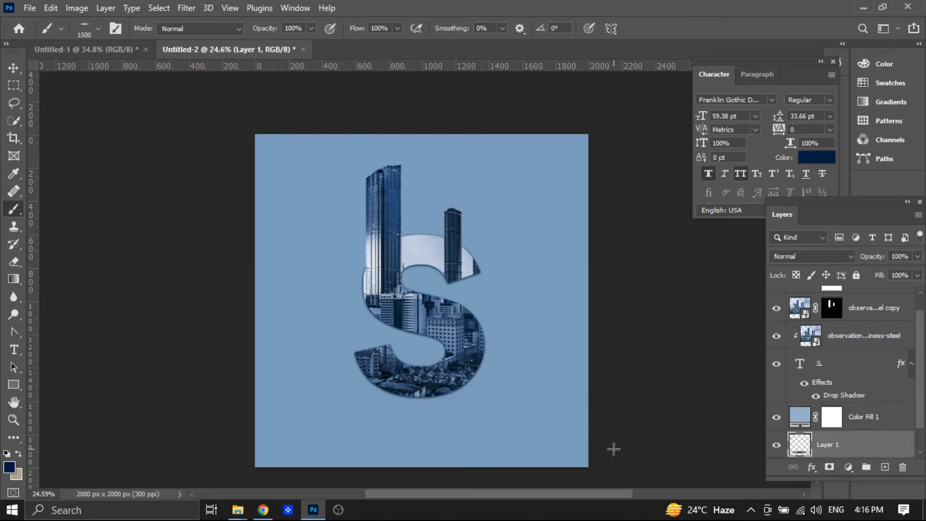
Move Layer 1 above Color Fill 1 and undo the 1500 px shadow painted on it
{"action": "left_click_drag", "start_coordinate": [847, 442], "coordinate": [847, 411]}
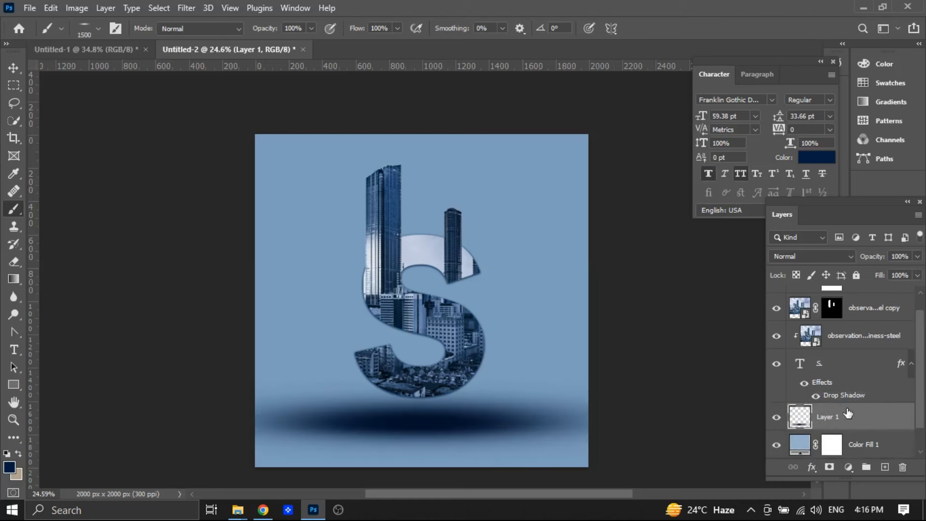
{"action": "key", "text": "ctrl+z"}
{"action": "left_click_drag", "start_coordinate": [842, 444], "coordinate": [844, 409]}
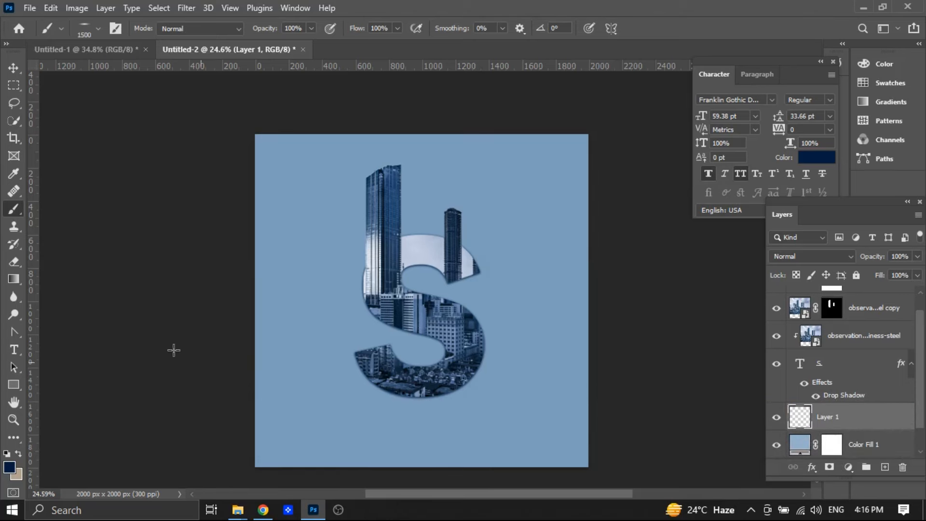
Set the flattened soft brush to 1100 px and paint one navy shadow dab on Layer 1 beneath the S
{"action": "left_click", "coordinate": [99, 28]}
{"action": "type", "text": "1100"}
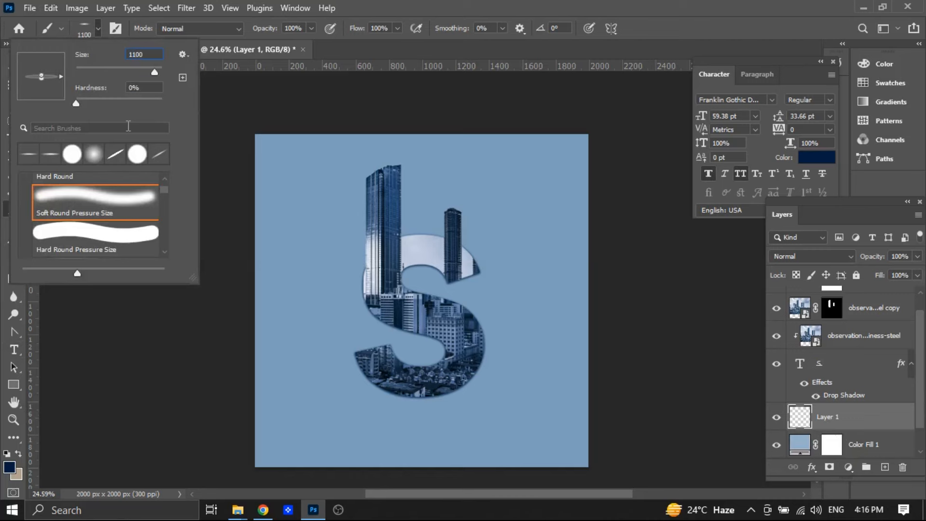
{"action": "key", "text": "Return"}
{"action": "left_click", "coordinate": [419, 421]}
Scale the shadow down to about 61% and center it beneath the S at X 1000 px
{"action": "left_click", "coordinate": [13, 67]}
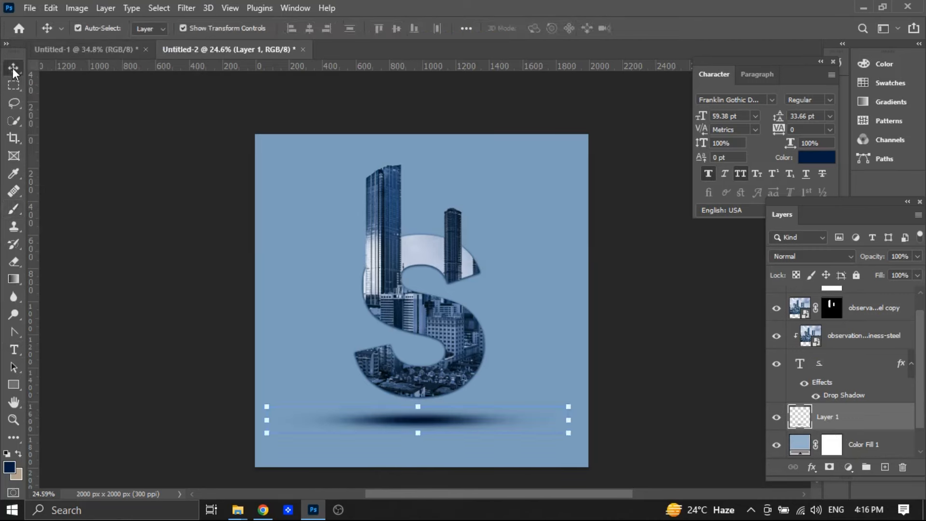
{"action": "left_click_drag", "start_coordinate": [569, 421], "coordinate": [526, 423]}
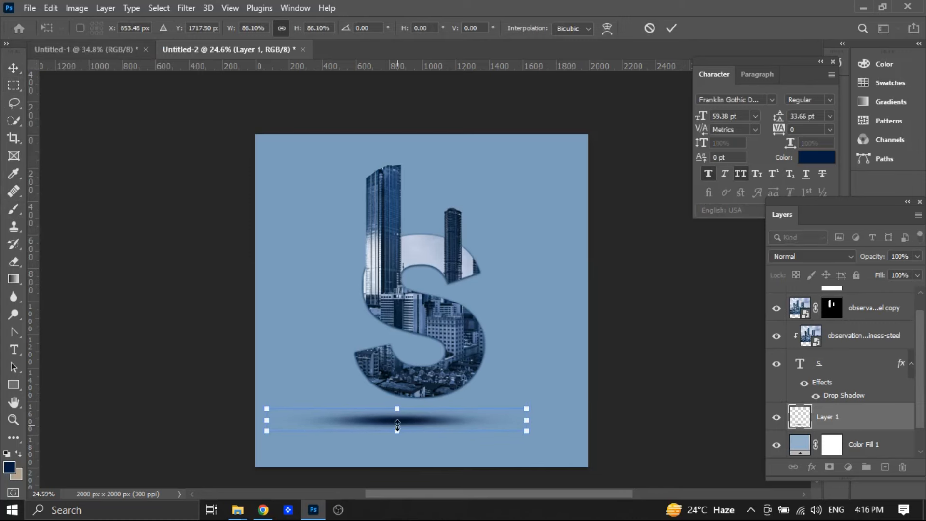
{"action": "left_click_drag", "start_coordinate": [397, 406], "coordinate": [440, 425]}
Lower the shadow layer's opacity to 46% and move the shadow up slightly closer to the S
{"action": "left_click", "coordinate": [917, 275]}
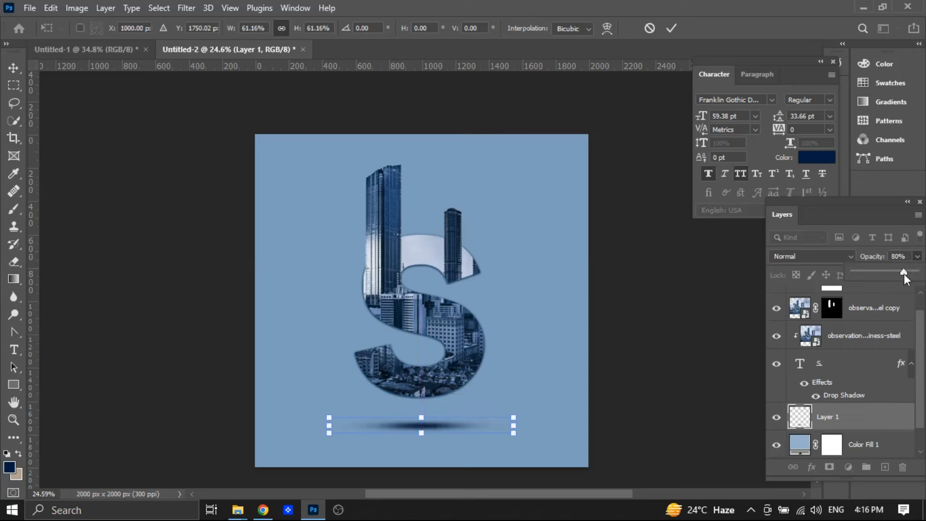
{"action": "left_click_drag", "start_coordinate": [892, 277], "coordinate": [882, 278]}
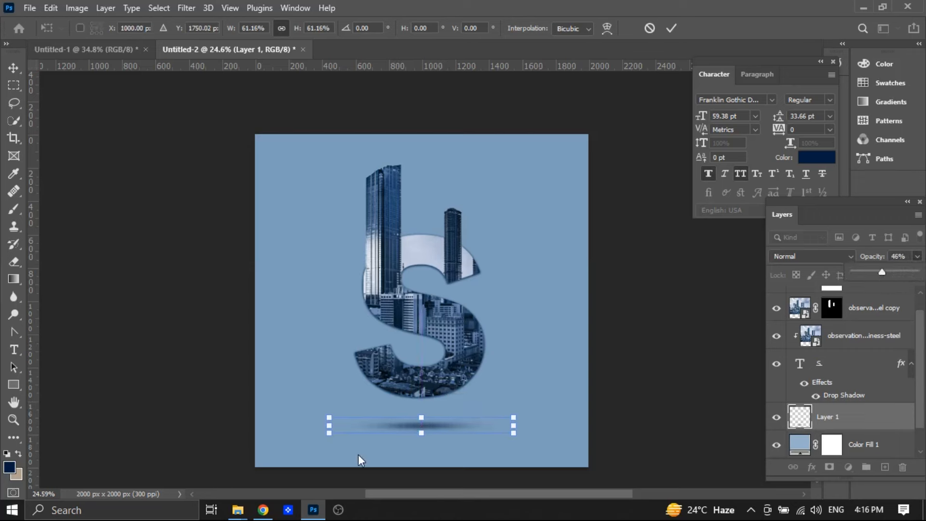
{"action": "left_click_drag", "start_coordinate": [447, 424], "coordinate": [446, 415]}
{"action": "key", "text": "Return"}
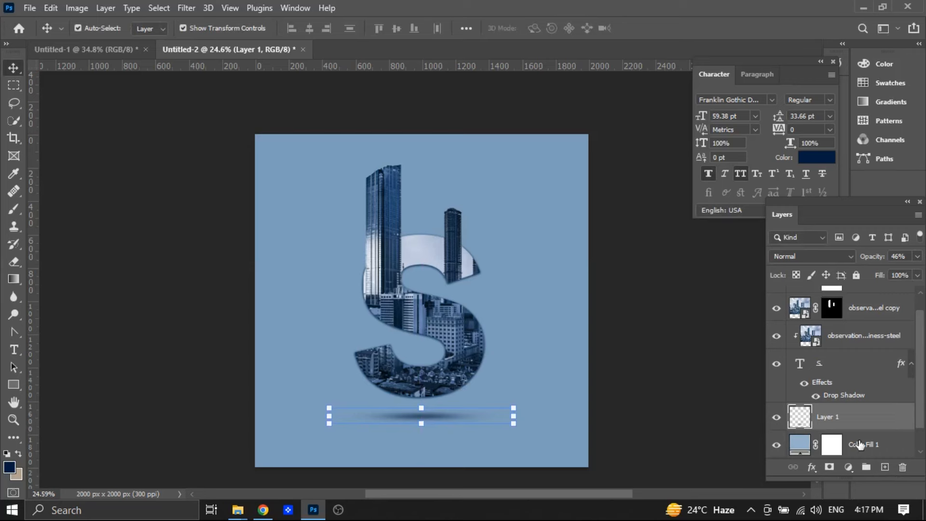
Add a new layer and place it between the S text layer and Layer 1
{"action": "left_click", "coordinate": [819, 367]}
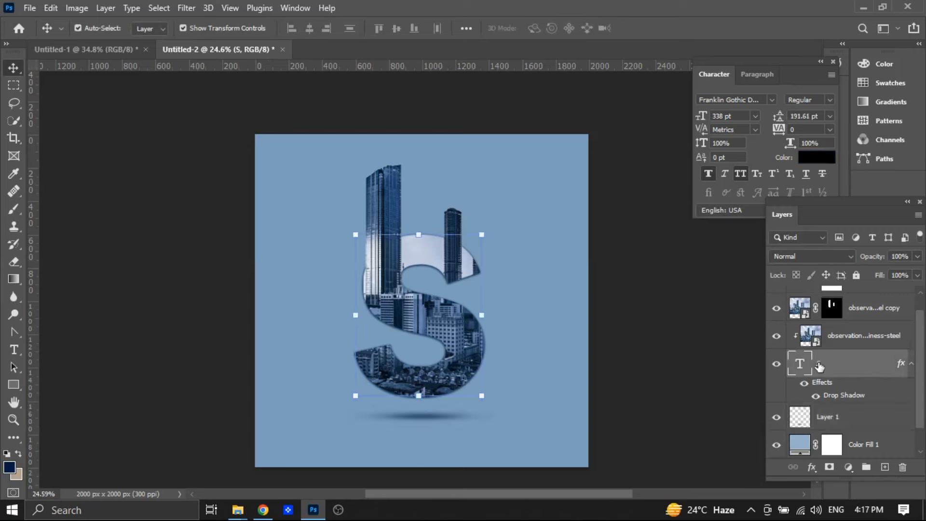
{"action": "left_click", "coordinate": [884, 467]}
{"action": "left_click_drag", "start_coordinate": [841, 366], "coordinate": [840, 430]}
Set the foreground color to a light blue-gray sampled from the sky inside the S
{"action": "left_click", "coordinate": [9, 467]}
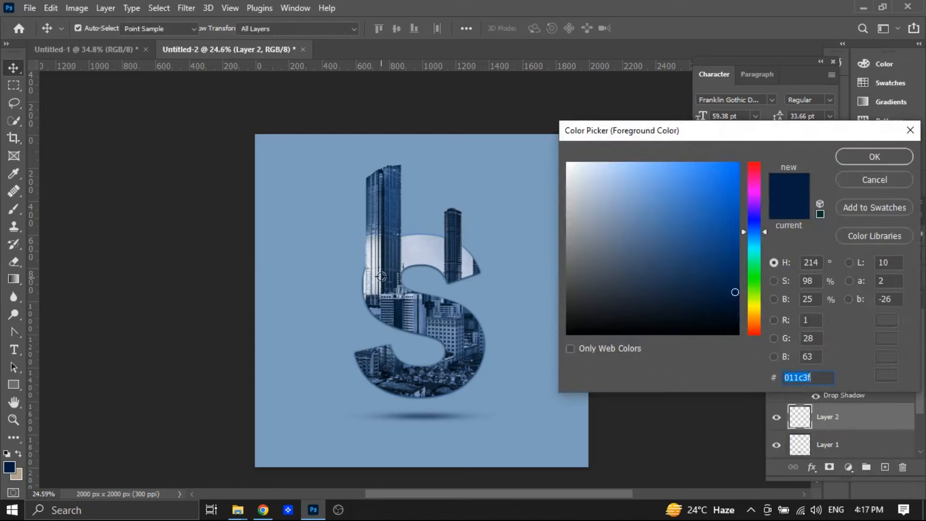
{"action": "left_click", "coordinate": [415, 244]}
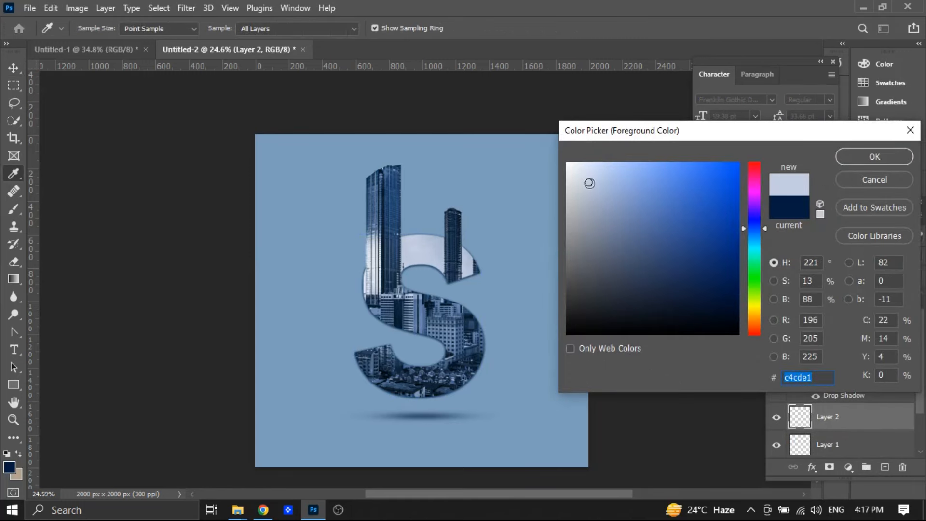
{"action": "key", "text": "Return"}
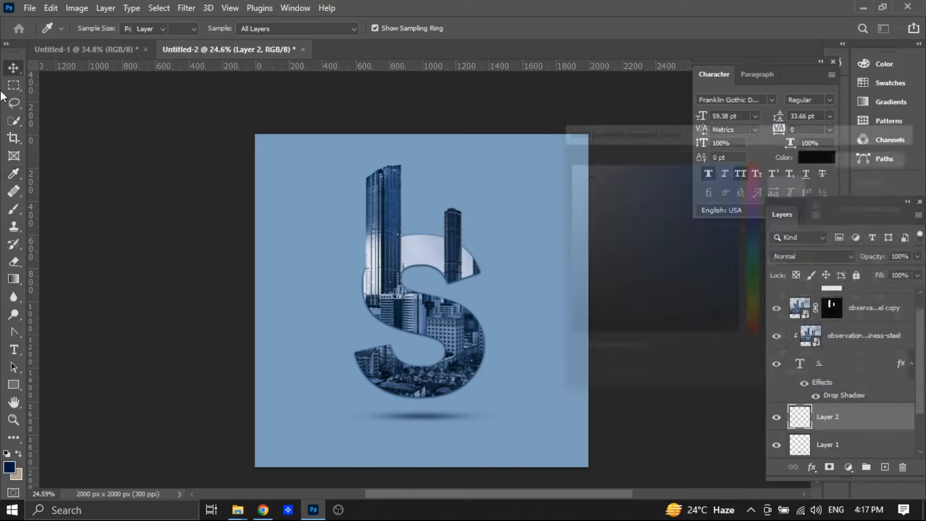
Enlarge the soft brush to 2520 px in round shape and paint a light glow behind the S on Layer 2
{"action": "left_click", "coordinate": [13, 209]}
{"action": "left_click", "coordinate": [98, 29]}
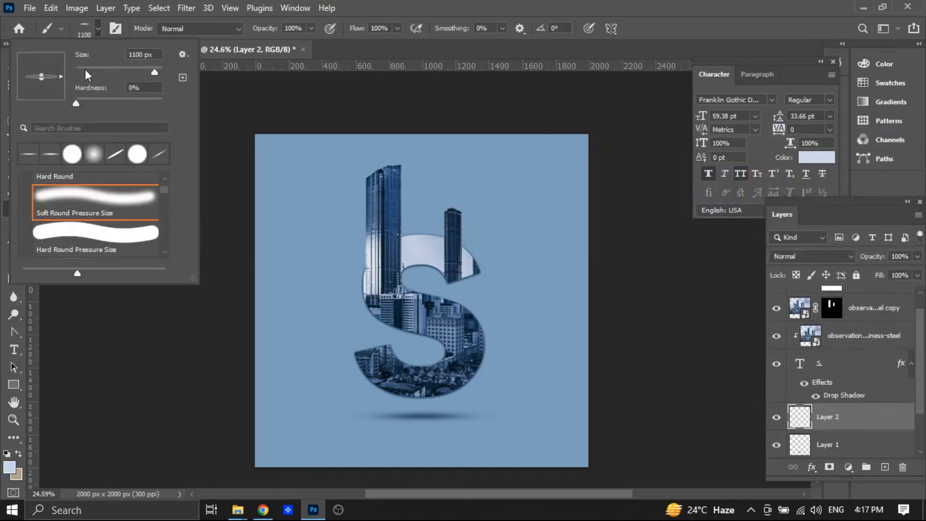
{"action": "left_click_drag", "start_coordinate": [154, 71], "coordinate": [157, 71]}
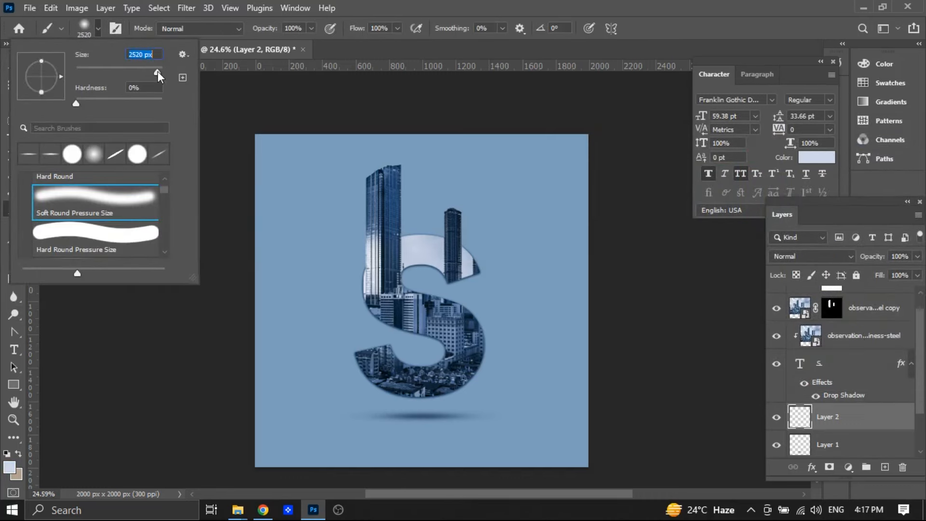
{"action": "key", "text": "Return"}
{"action": "left_click", "coordinate": [420, 321]}
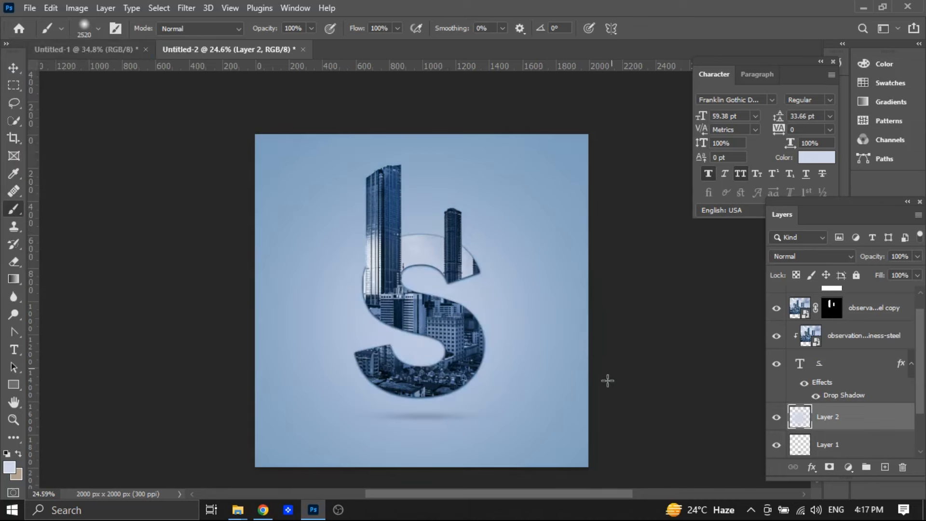
Reduce Layer 2's opacity to 75% and deselect the layer
{"action": "left_click_drag", "start_coordinate": [917, 259], "coordinate": [899, 271]}
{"action": "left_click", "coordinate": [14, 67]}
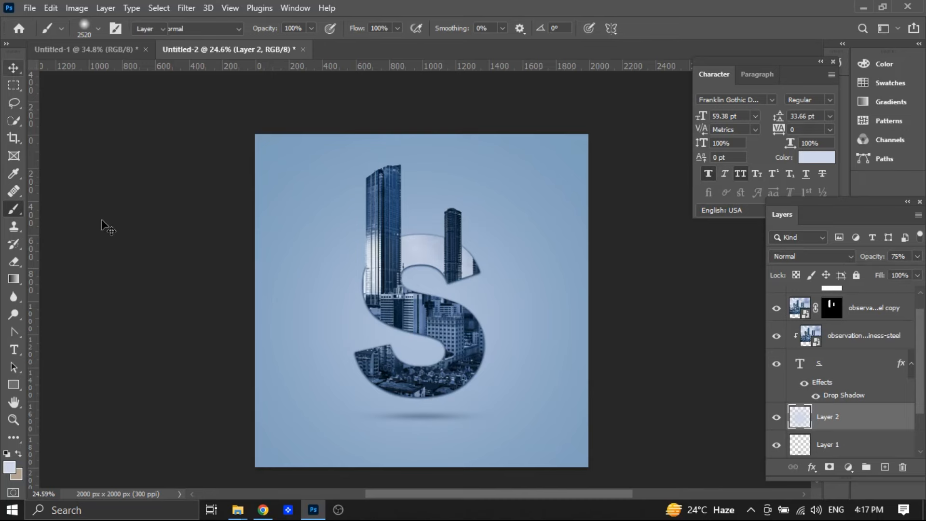
{"action": "left_click", "coordinate": [87, 275]}
{"action": "scroll", "coordinate": [82, 282], "scroll_direction": "down", "scroll_amount": 2}
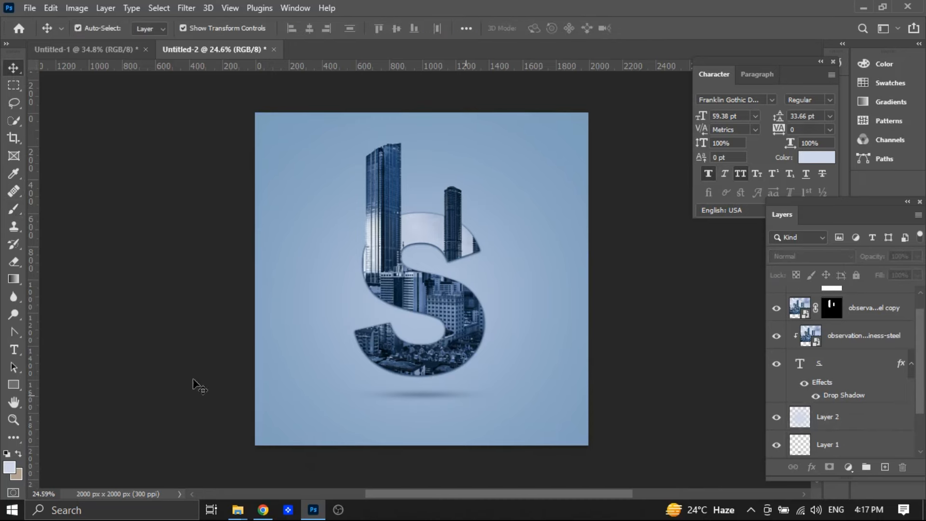
Place the image white-big-cloud-png-27 into the document as an embedded object
{"action": "left_click", "coordinate": [30, 8]}
{"action": "left_click", "coordinate": [62, 288]}
{"action": "left_click", "coordinate": [329, 132]}
{"action": "left_click", "coordinate": [444, 395]}
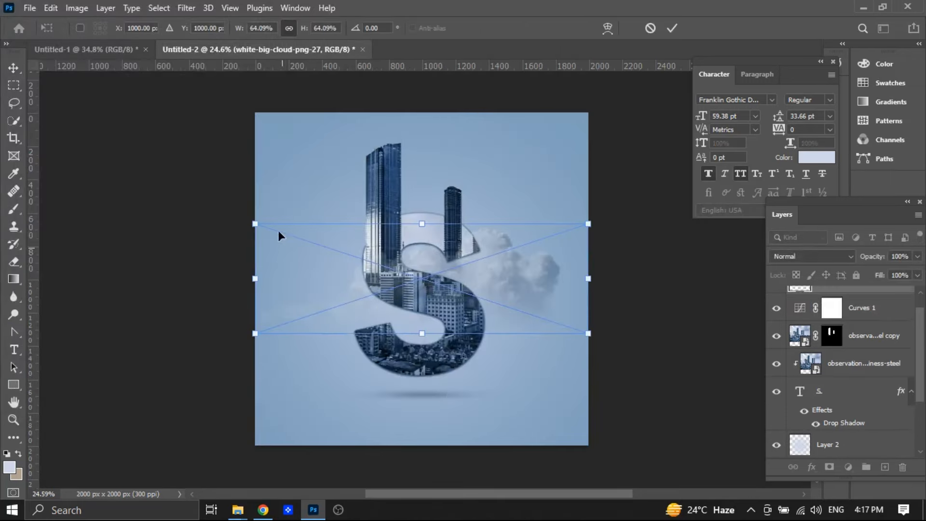
Scale the cloud to about 21.5%, position it over the shorter tower's top, and rotate it about 7.3°
{"action": "left_click_drag", "start_coordinate": [254, 224], "coordinate": [459, 292]}
{"action": "left_click_drag", "start_coordinate": [553, 317], "coordinate": [482, 189]}
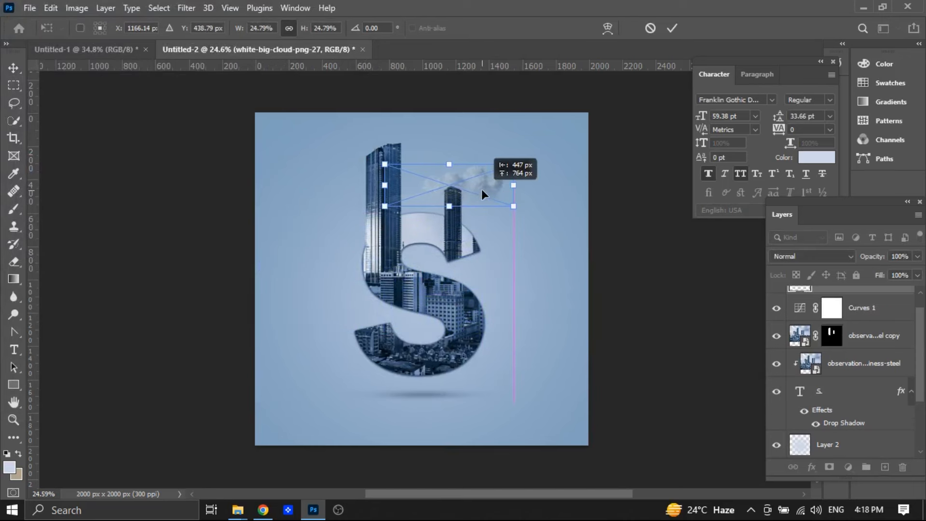
{"action": "left_click_drag", "start_coordinate": [526, 209], "coordinate": [526, 211]}
{"action": "left_click_drag", "start_coordinate": [510, 167], "coordinate": [497, 174]}
{"action": "left_click_drag", "start_coordinate": [509, 217], "coordinate": [508, 220]}
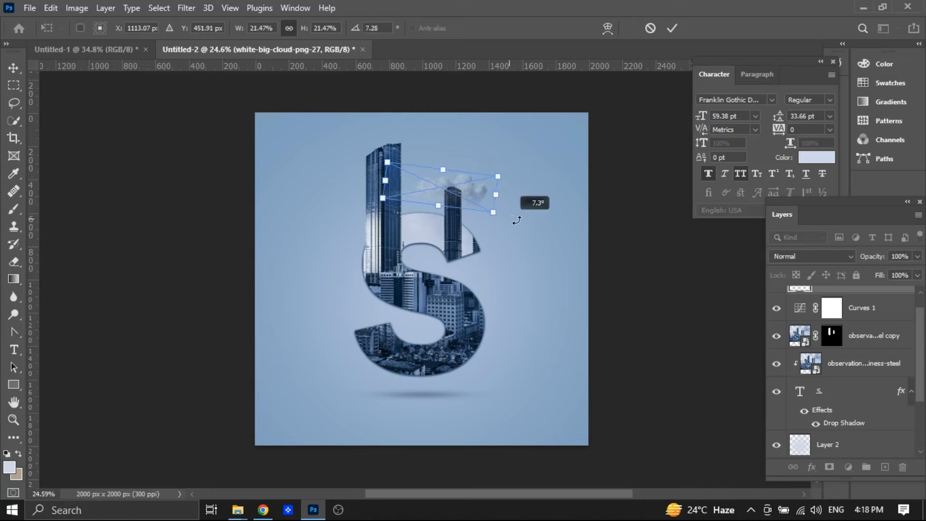
Move the cloud layer beneath the masked building copy, enlarge the cloud to about 24.2%, and commit the transform
{"action": "scroll", "coordinate": [844, 338], "scroll_direction": "down", "scroll_amount": 3}
{"action": "scroll", "coordinate": [848, 328], "scroll_direction": "up", "scroll_amount": 4}
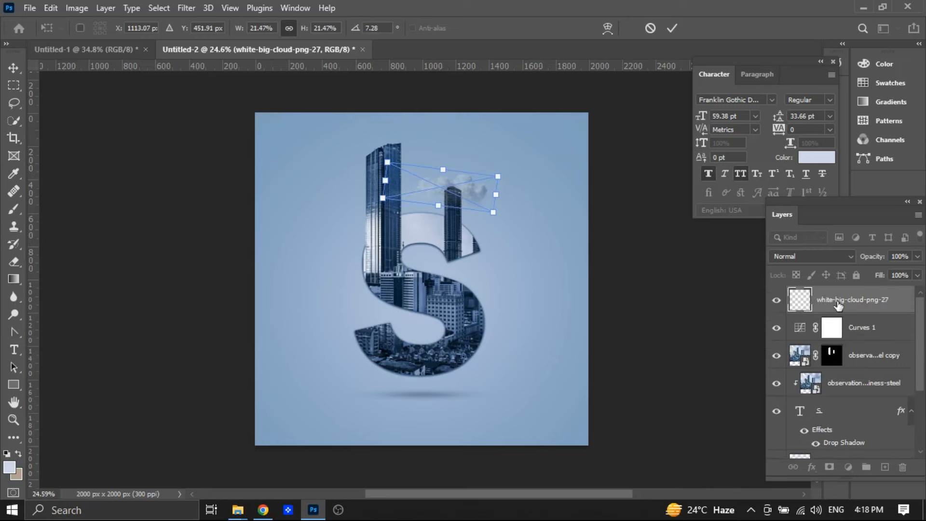
{"action": "left_click_drag", "start_coordinate": [838, 305], "coordinate": [839, 369]}
{"action": "mouse_move", "coordinate": [498, 217]}
{"action": "left_mouse_down"}
{"action": "mouse_move", "coordinate": [505, 223]}
{"action": "mouse_move", "coordinate": [475, 195]}
{"action": "mouse_move", "coordinate": [499, 215]}
{"action": "left_mouse_up"}
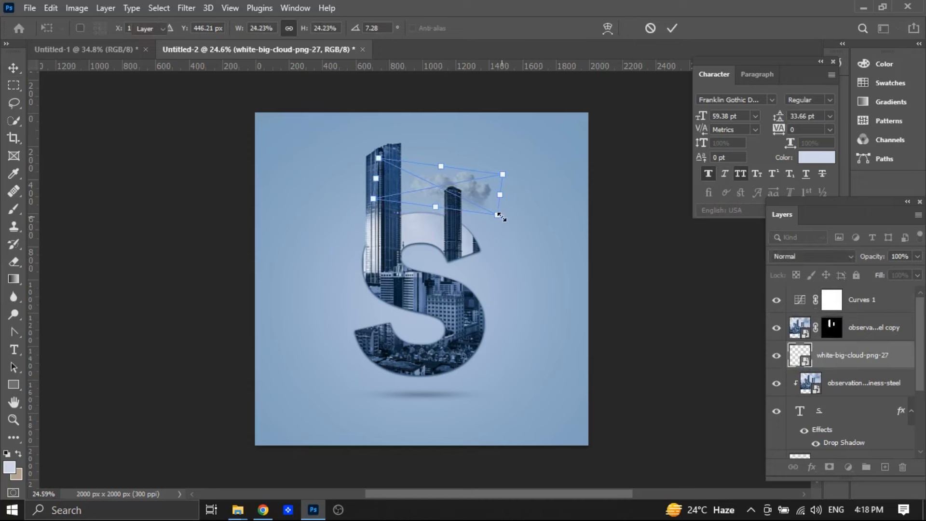
{"action": "left_click", "coordinate": [672, 28]}
{"action": "left_click", "coordinate": [665, 307]}
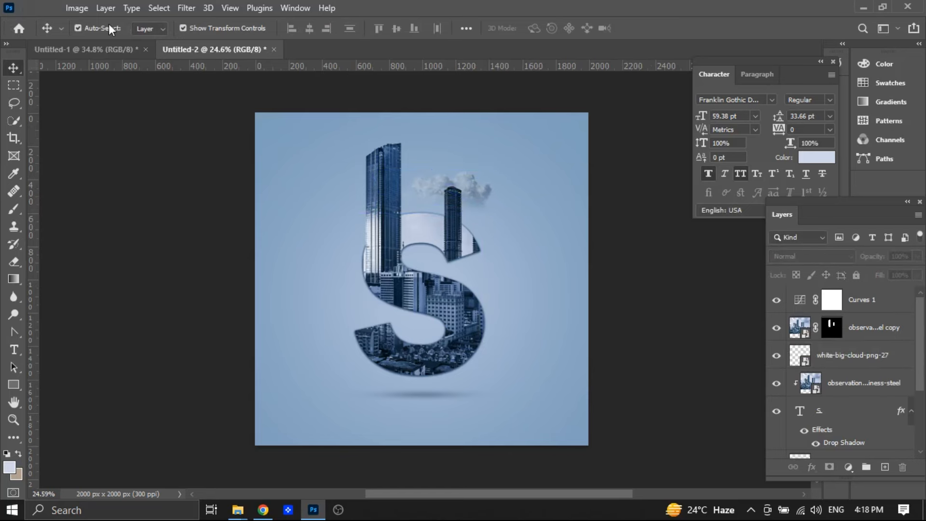
Place the birds image dbap0u2-6d471e50-93a0-4ad4-b21d-24a8d1228e97 as an embedded object above the cloud layer
{"action": "left_click", "coordinate": [830, 358]}
{"action": "left_click", "coordinate": [29, 7]}
{"action": "left_click", "coordinate": [43, 288]}
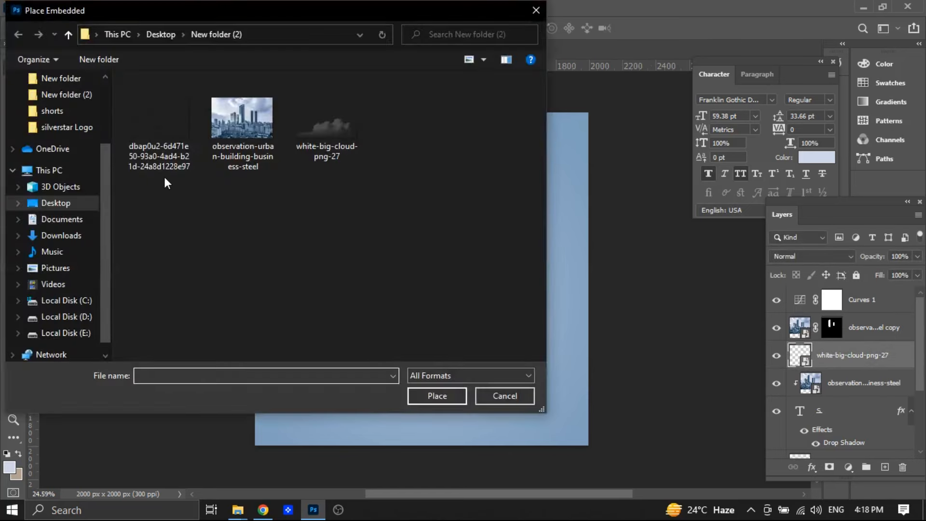
{"action": "left_click", "coordinate": [162, 167]}
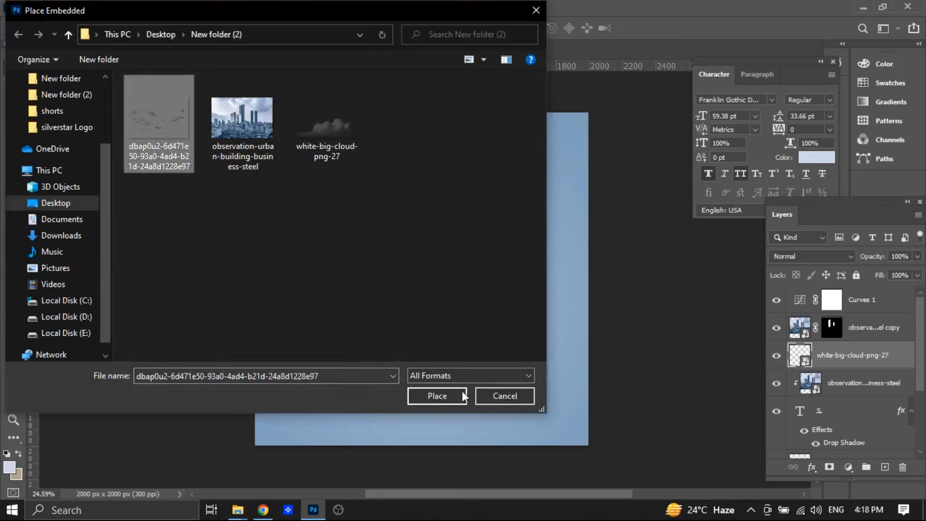
{"action": "left_click", "coordinate": [461, 392]}
Scale down the flock of birds, position it around the top of the tallest tower, and commit the transform
{"action": "left_click_drag", "start_coordinate": [498, 312], "coordinate": [392, 192]}
{"action": "left_click_drag", "start_coordinate": [301, 235], "coordinate": [369, 182]}
{"action": "left_click_drag", "start_coordinate": [437, 188], "coordinate": [452, 193]}
{"action": "left_click_drag", "start_coordinate": [425, 163], "coordinate": [416, 168]}
{"action": "left_click", "coordinate": [671, 29]}
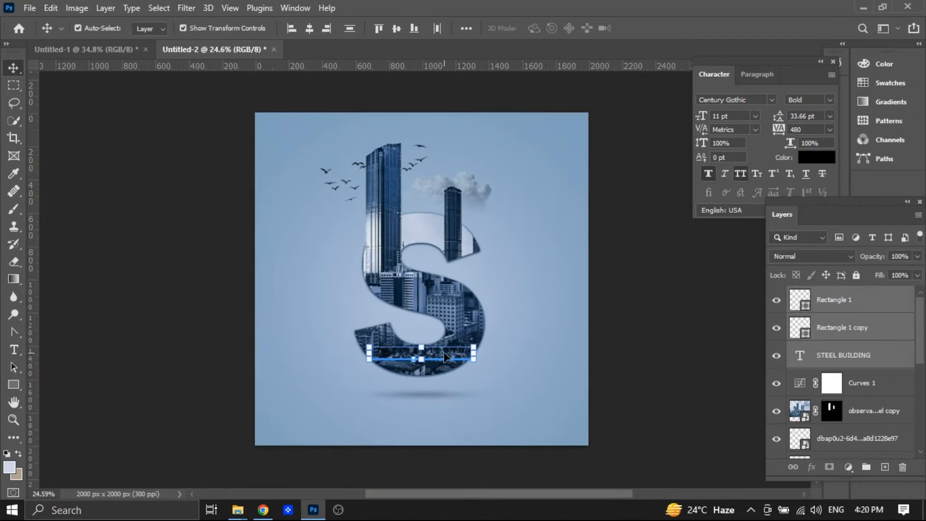
Move the STEEL BUILDING text and its two underline bars together to just below the S's shadow, then deselect them
{"action": "left_click_drag", "start_coordinate": [446, 356], "coordinate": [446, 419]}
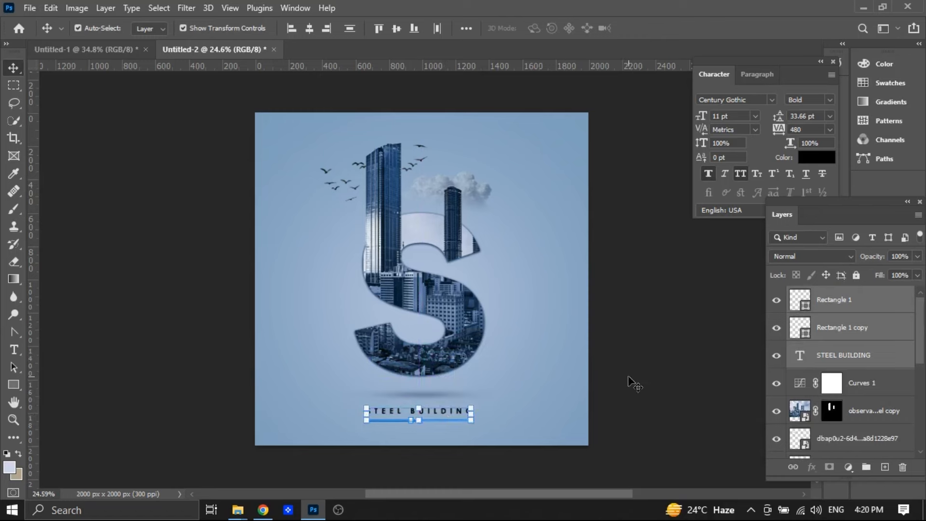
{"action": "key", "text": "shift+Up"}
{"action": "key", "text": "shift+Up"}
{"action": "key", "text": "shift+Up"}
{"action": "key", "text": "shift+Up"}
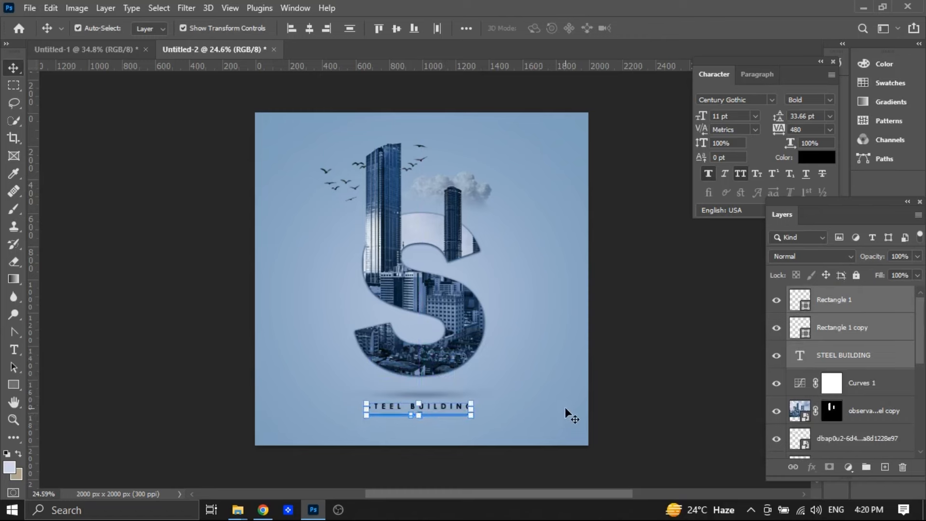
{"action": "left_click", "coordinate": [635, 378]}
Raise the opacity of the shadow on Layer 1 to 74%
{"action": "left_click", "coordinate": [429, 394]}
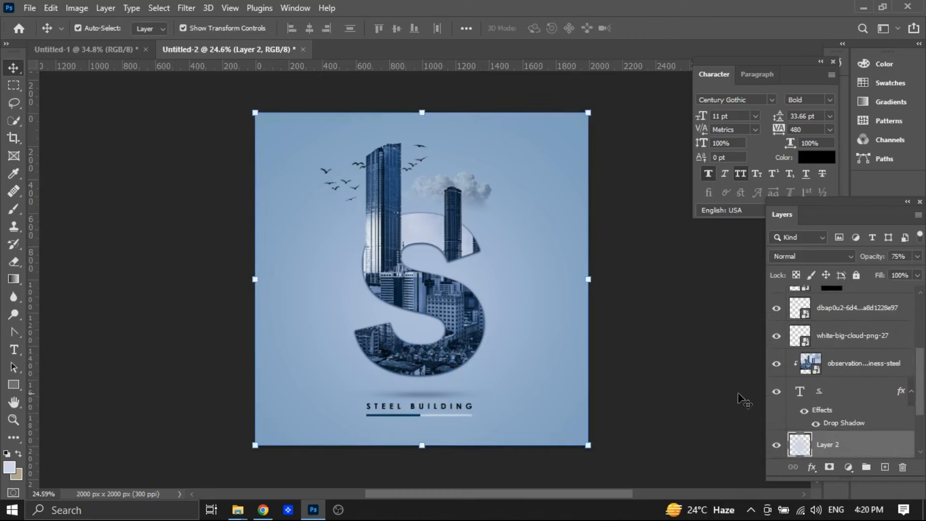
{"action": "scroll", "coordinate": [848, 407], "scroll_direction": "down", "scroll_amount": 3}
{"action": "left_click", "coordinate": [826, 393]}
{"action": "left_click_drag", "start_coordinate": [917, 257], "coordinate": [895, 273]}
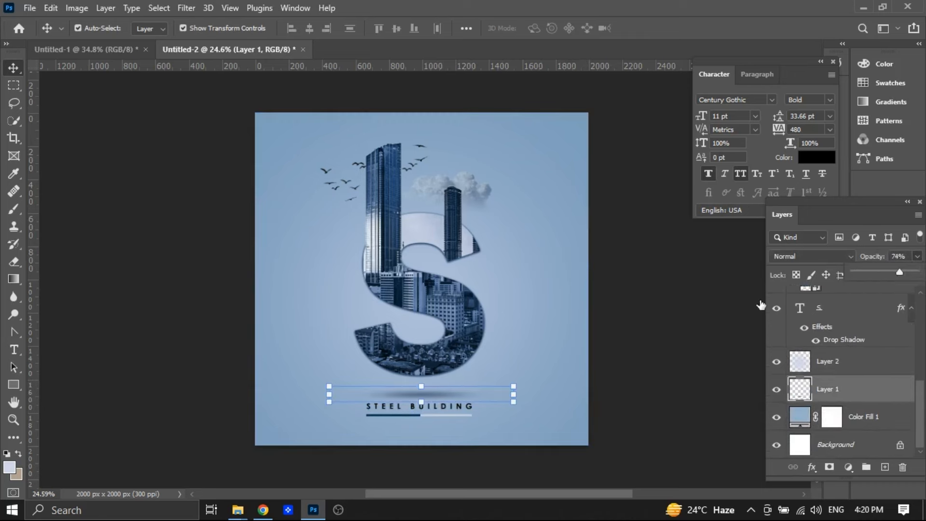